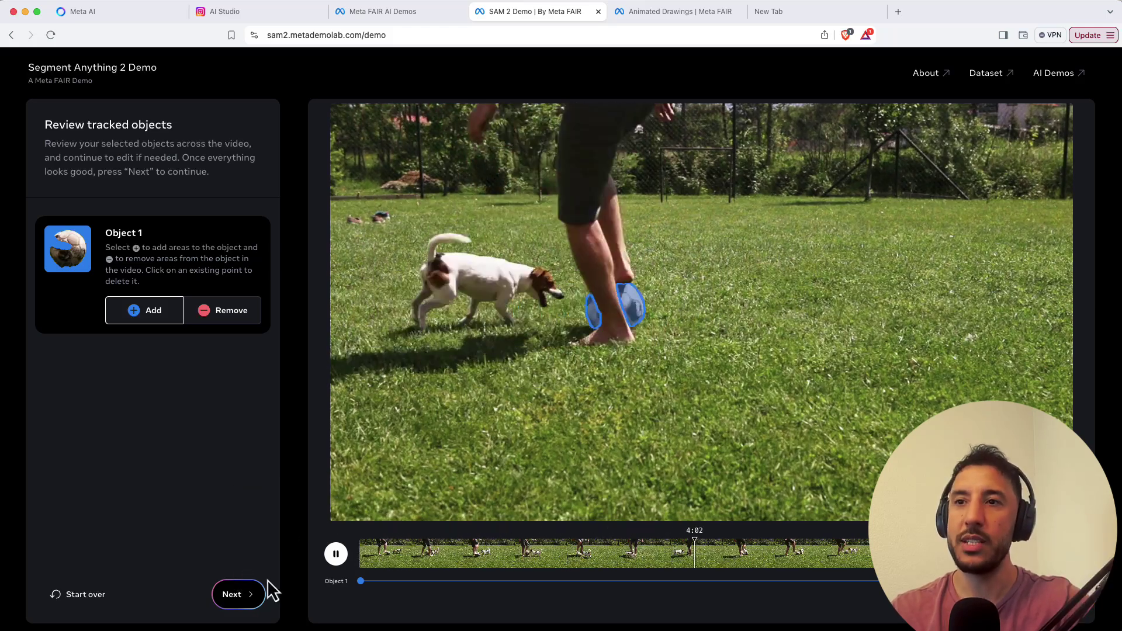
- Continue from the tracked-object review to adding effects and apply a random surprise effect to the video
left_click(240, 599)
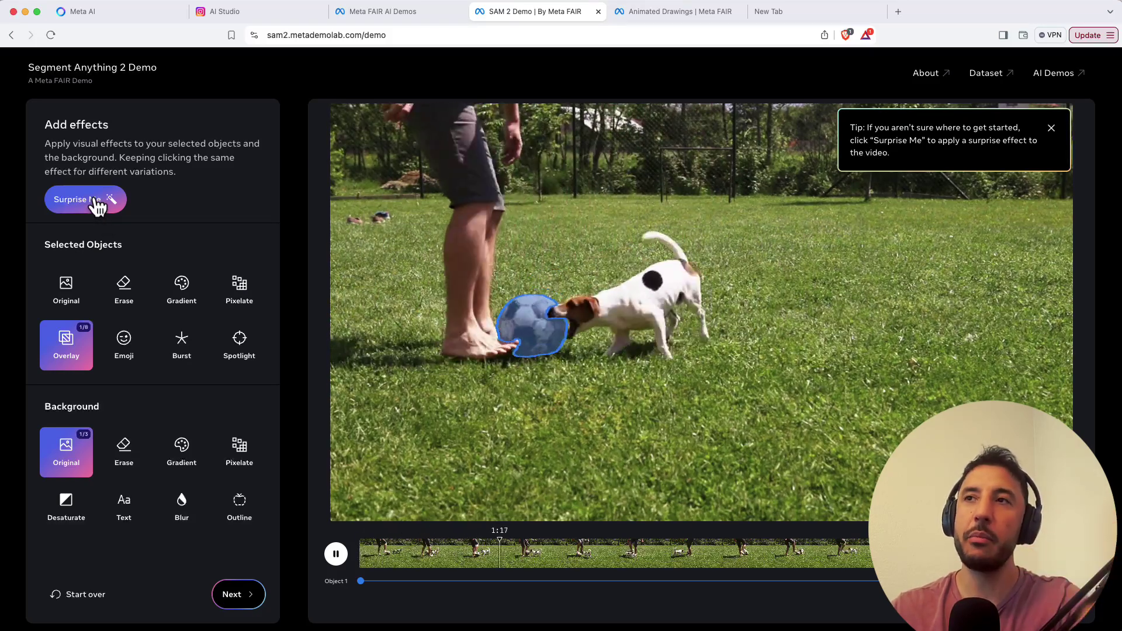
left_click(97, 205)
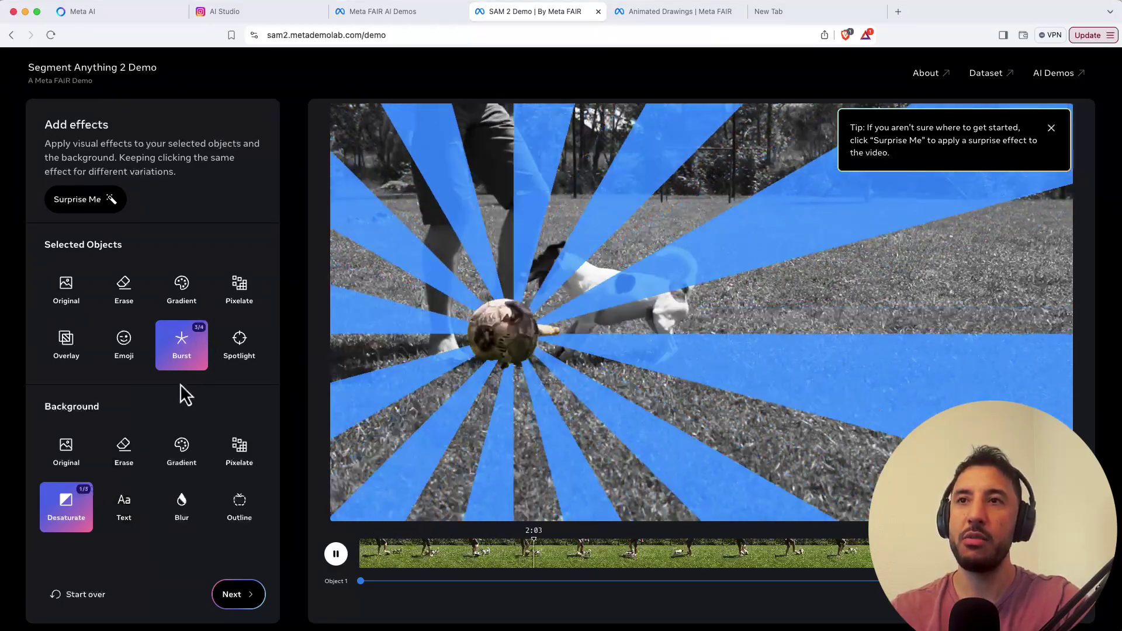
- Cycle the ball's Burst effect to variation 1/4 and the background's Desaturate effect to variation 3/3
left_click(193, 355)
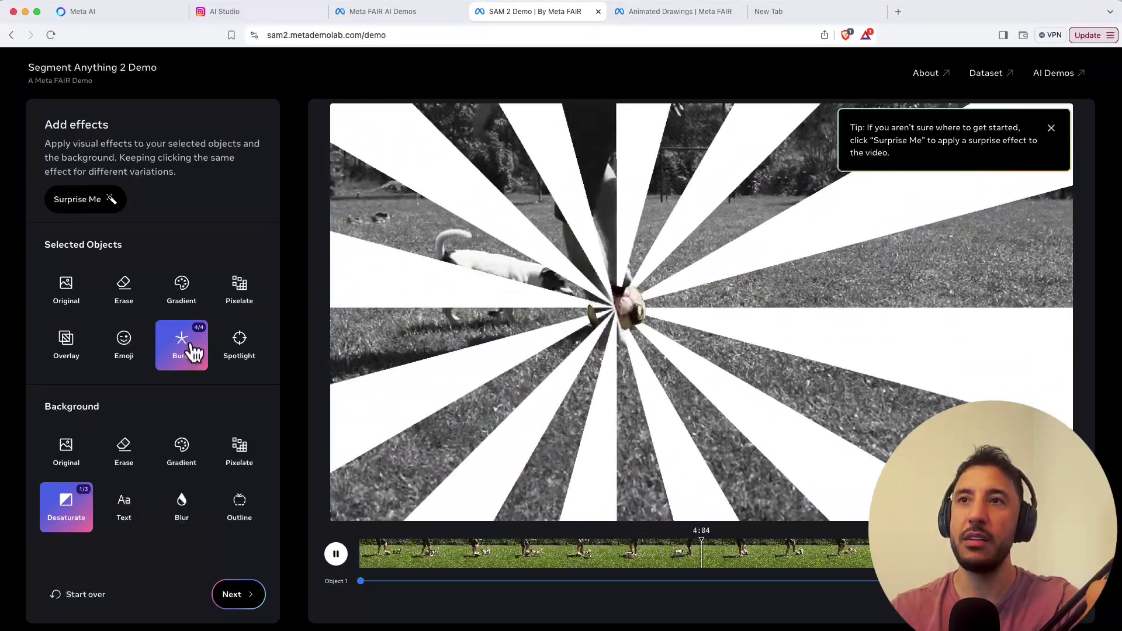
left_click(192, 354)
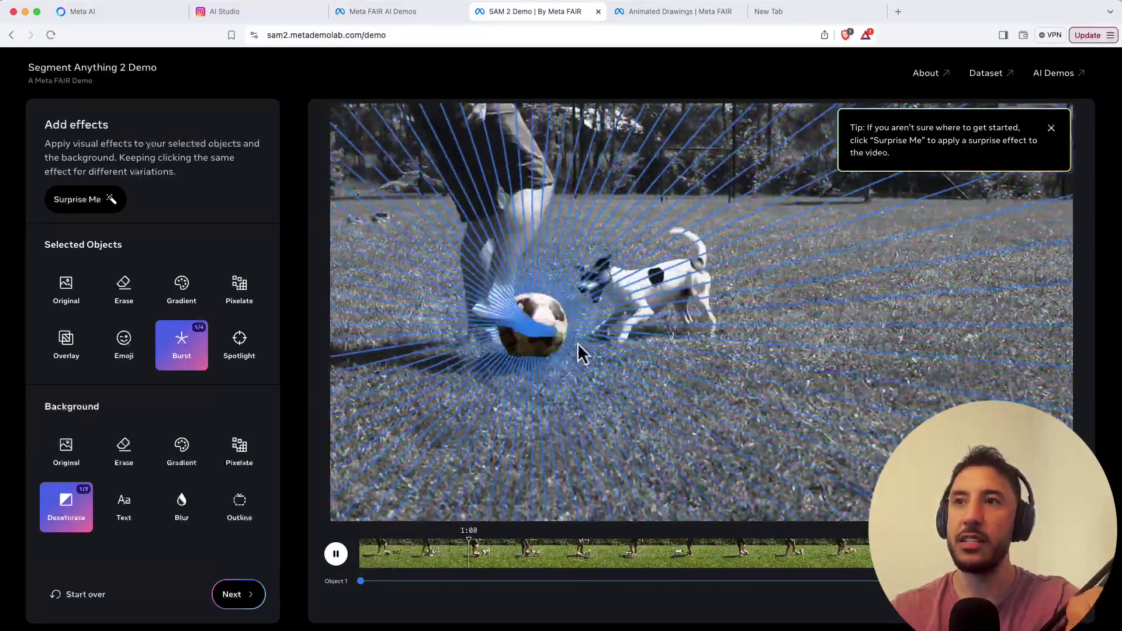
left_click(81, 520)
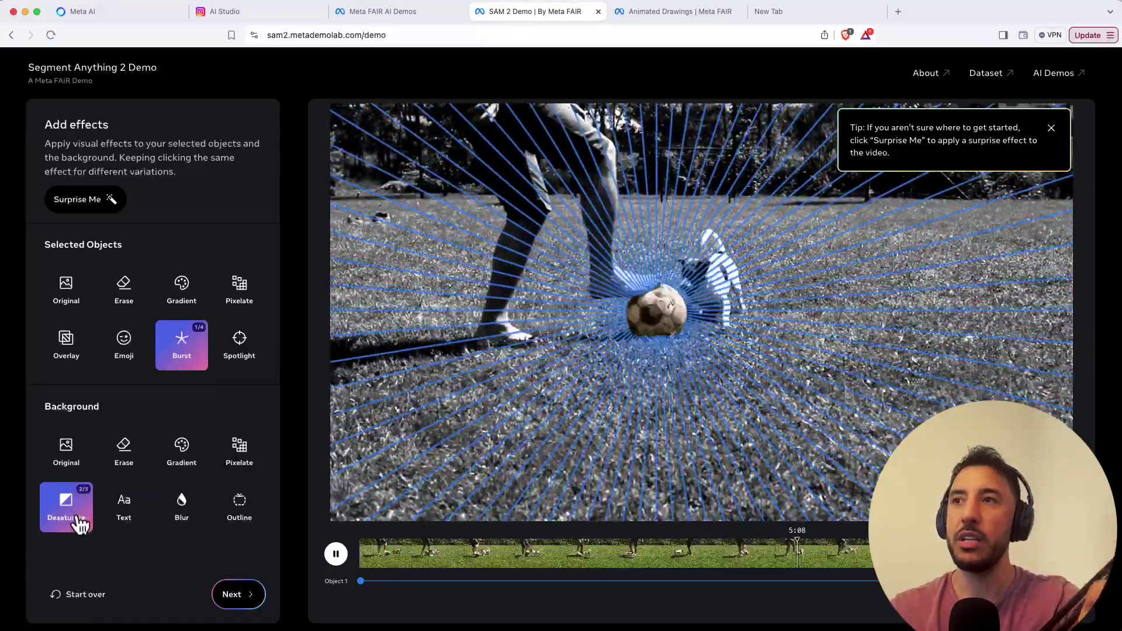
left_click(80, 523)
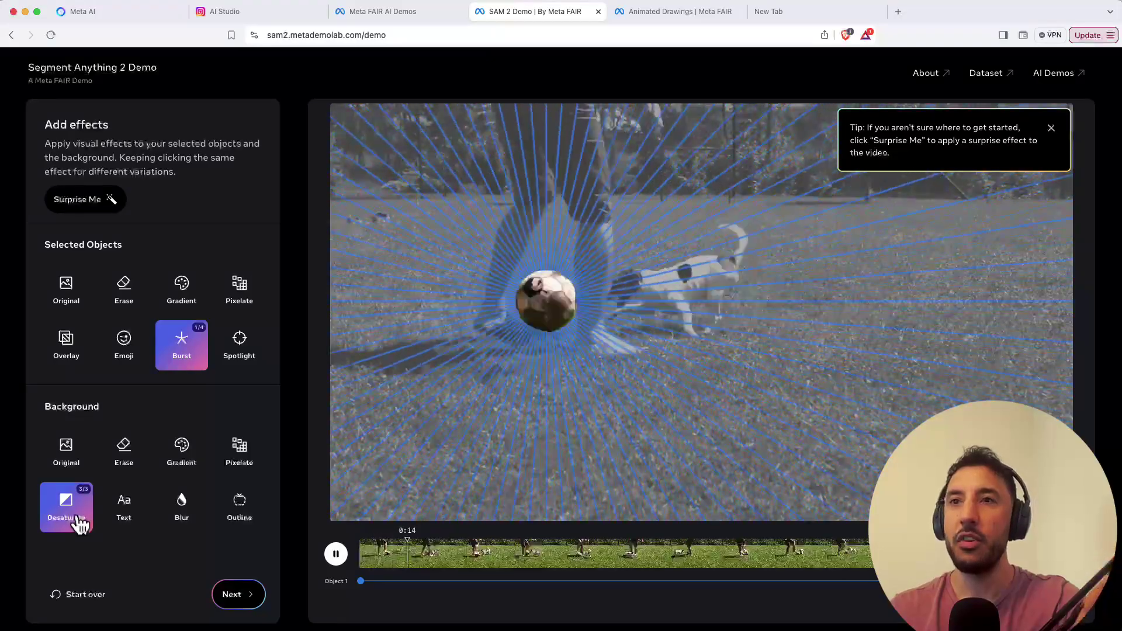
- Try Gradient and Emoji on the ball, and preview Blur and Erase on the background before restoring it to Original
left_click(167, 297)
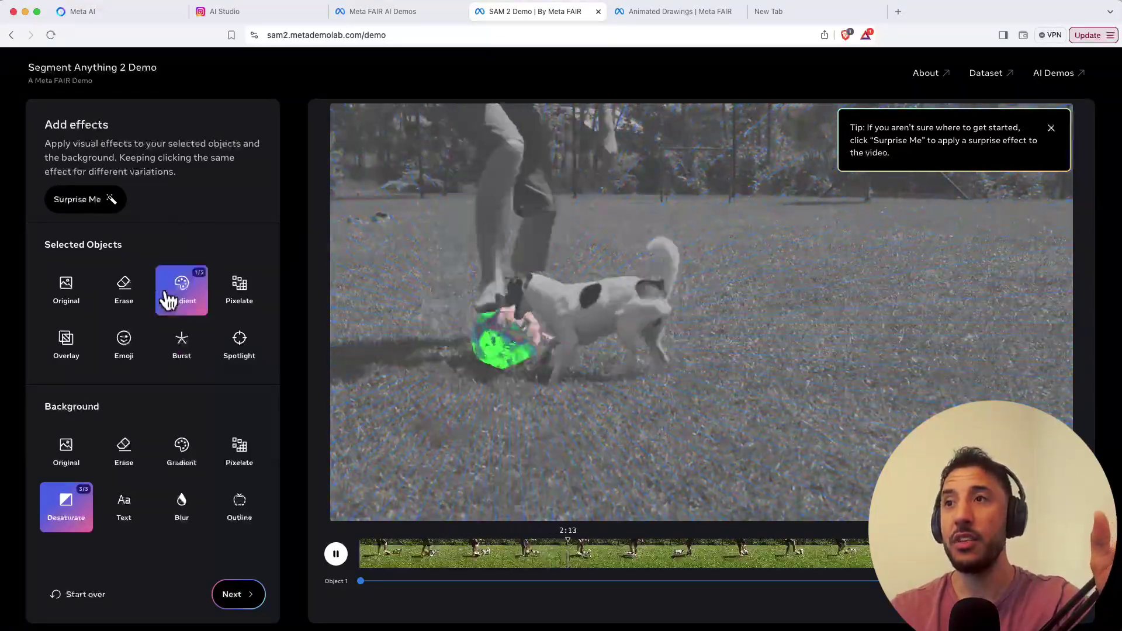
left_click(115, 335)
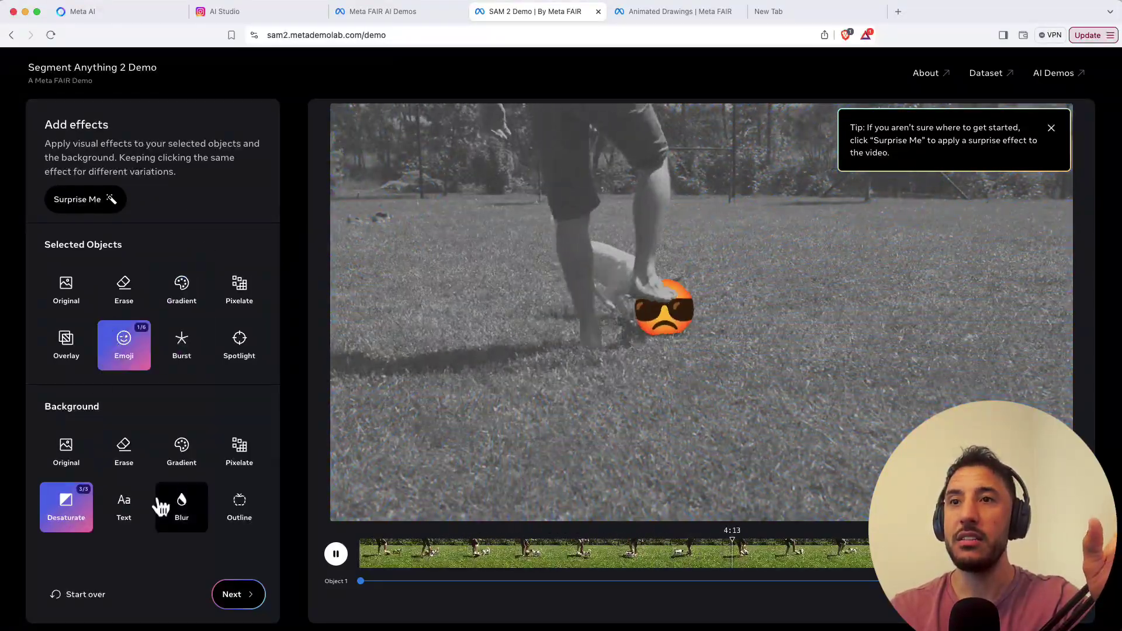
left_click(175, 504)
left_click(147, 475)
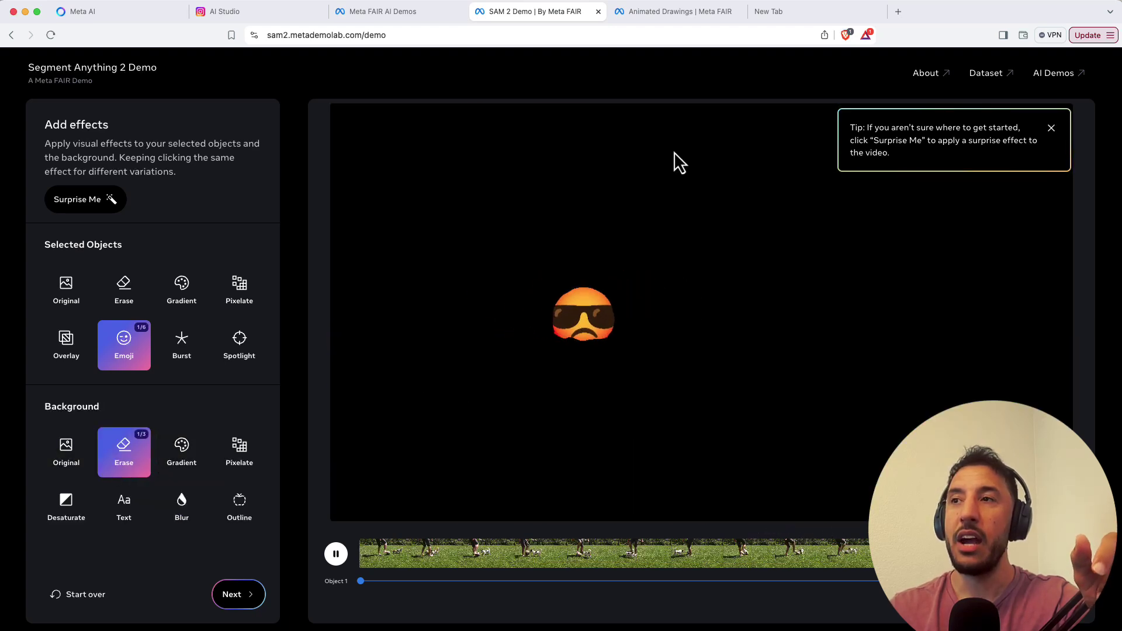
left_click(63, 450)
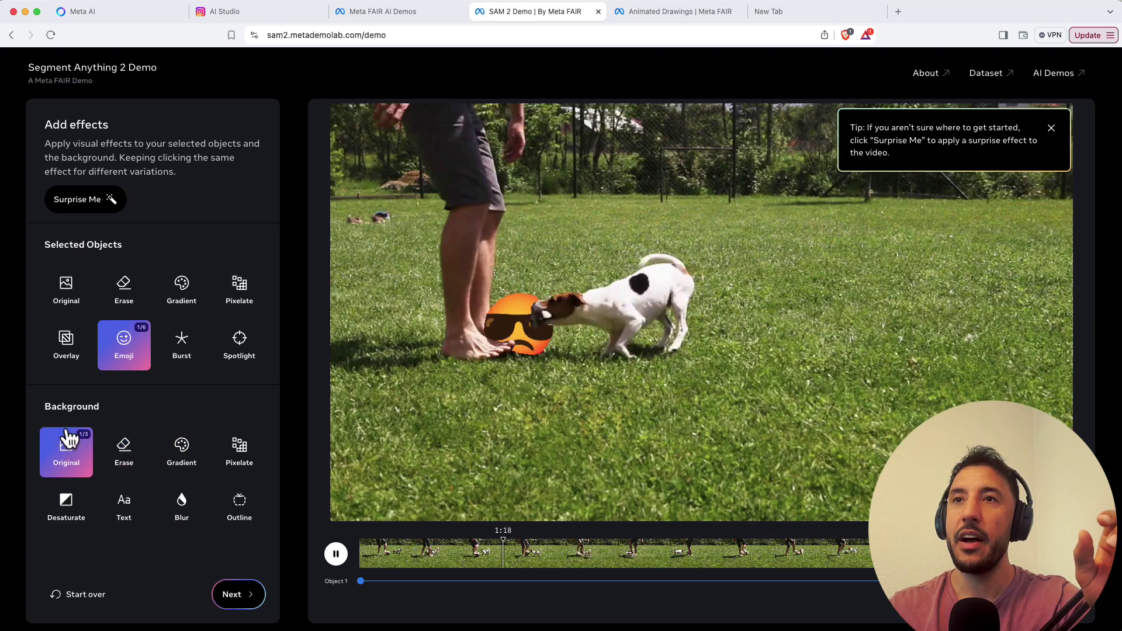
- Apply several random surprise effects and cycle the ball's Pixelate effect to variation 1/3
left_click(82, 200)
left_click(85, 203)
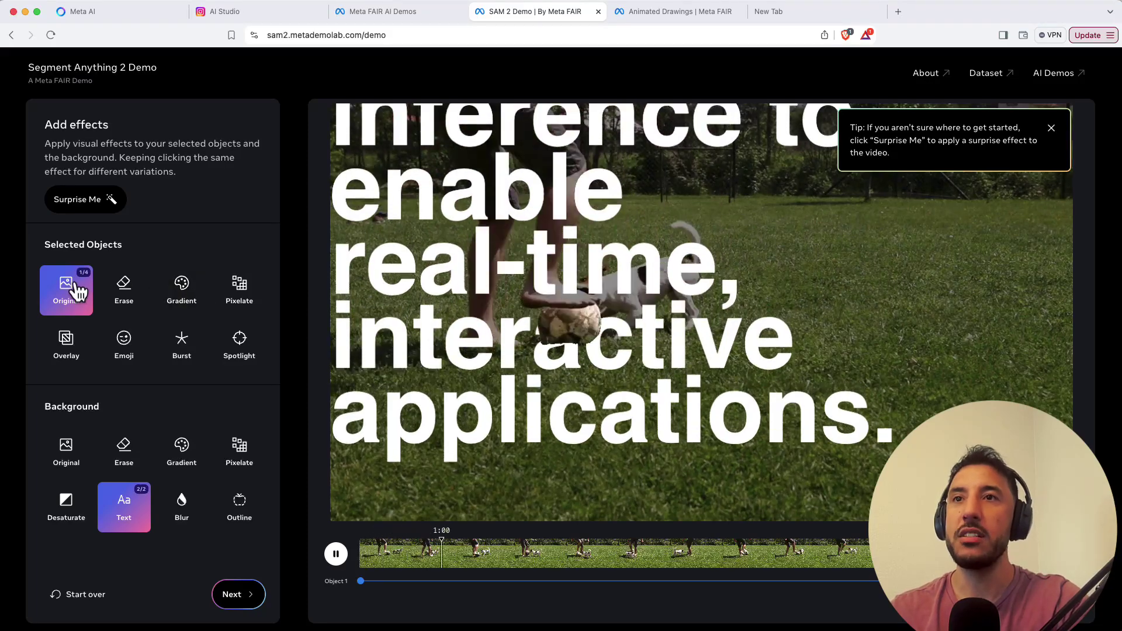
left_click(84, 205)
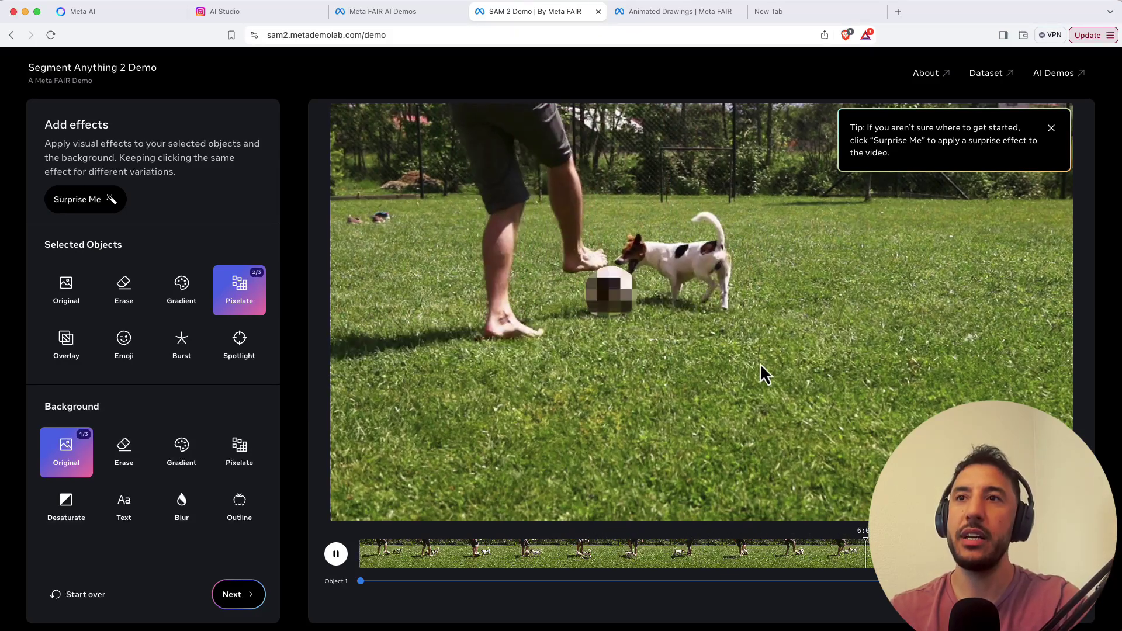
left_click(249, 301)
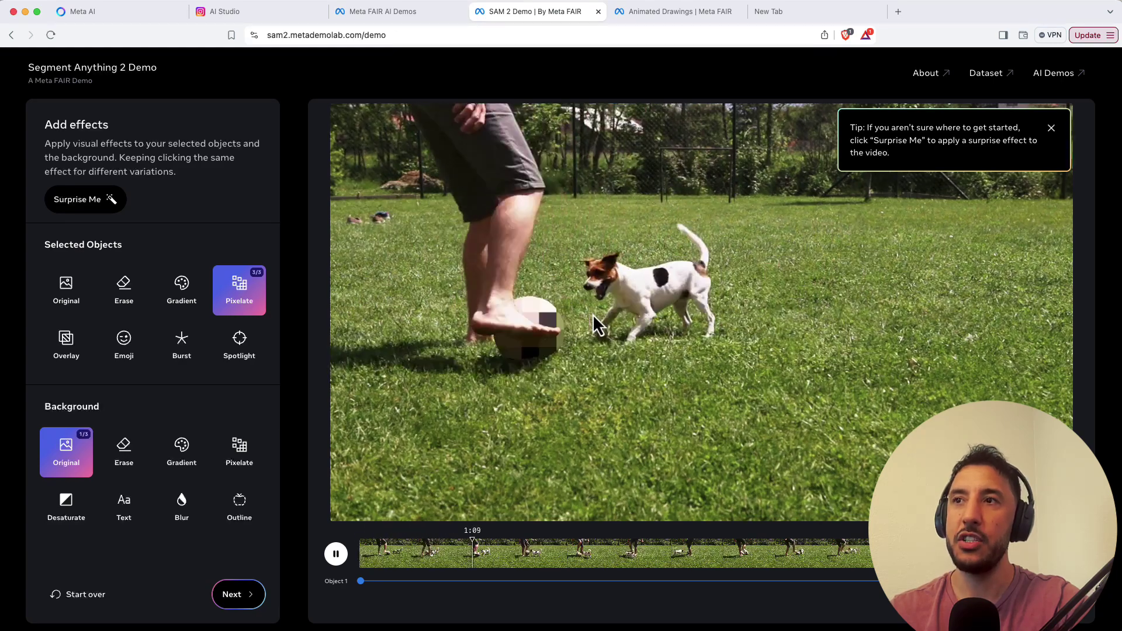
left_click(246, 307)
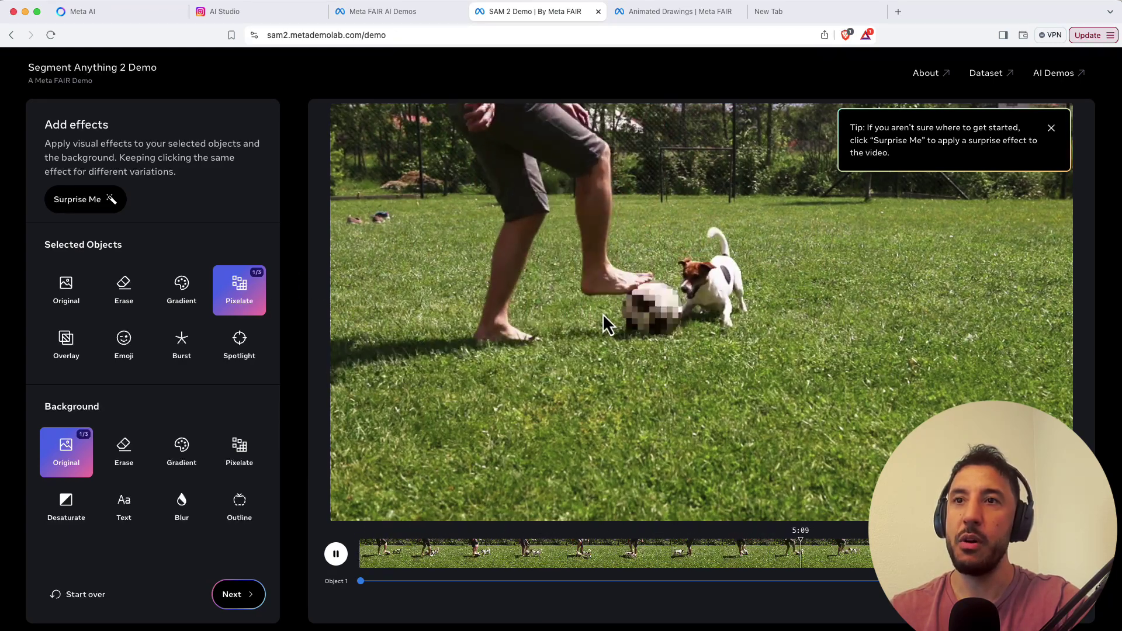
- Cycle through the variations of the Original background effect back to variation 1/3
left_click(69, 455)
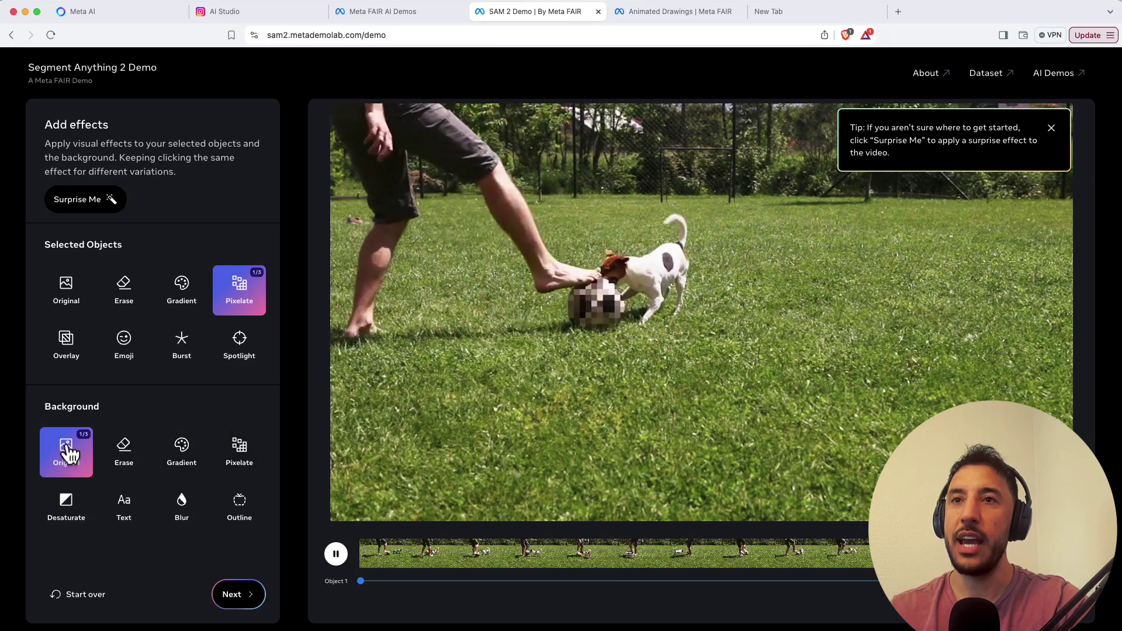
left_click(71, 455)
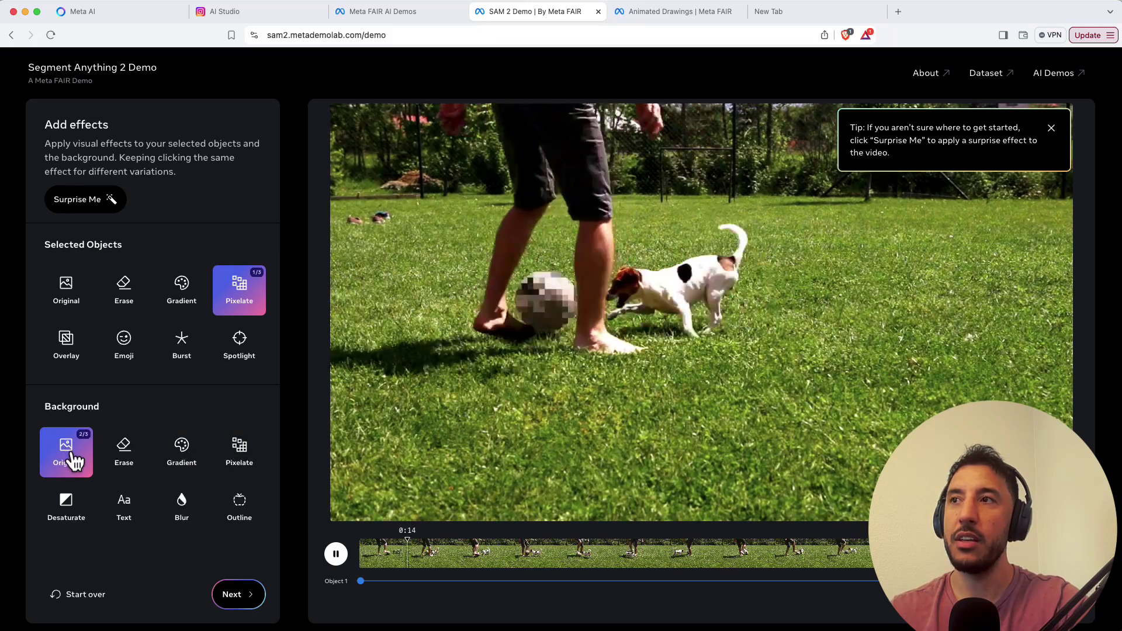
left_click(71, 454)
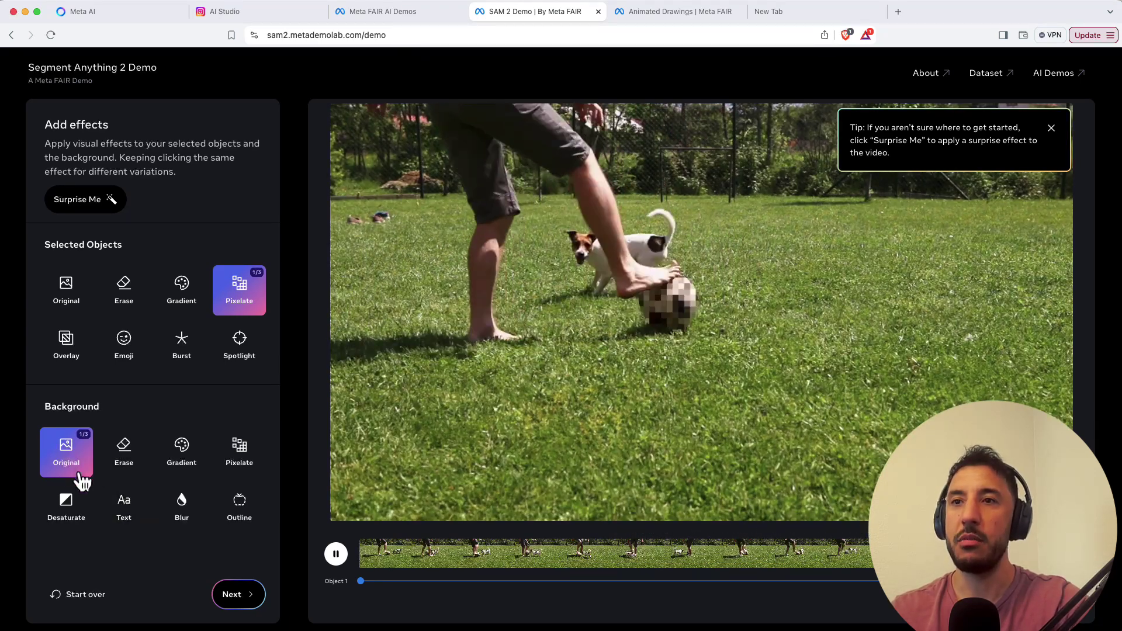
- Preview the Blur, Text, Outline and Desaturate background effects, ending with the background restored to Original
left_click(185, 508)
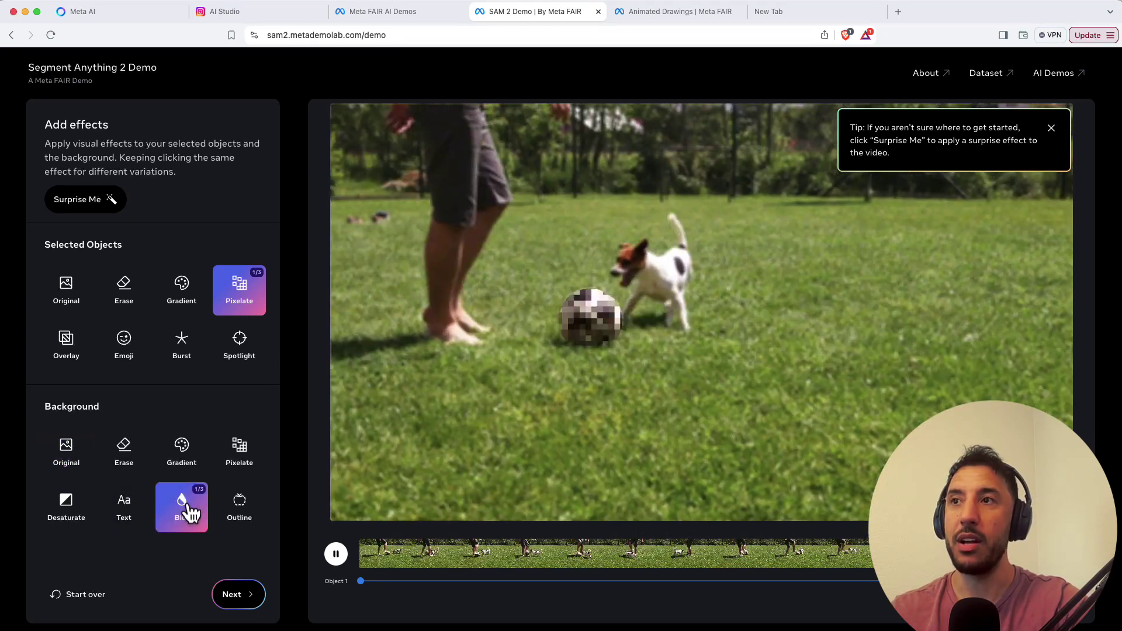
left_click(121, 519)
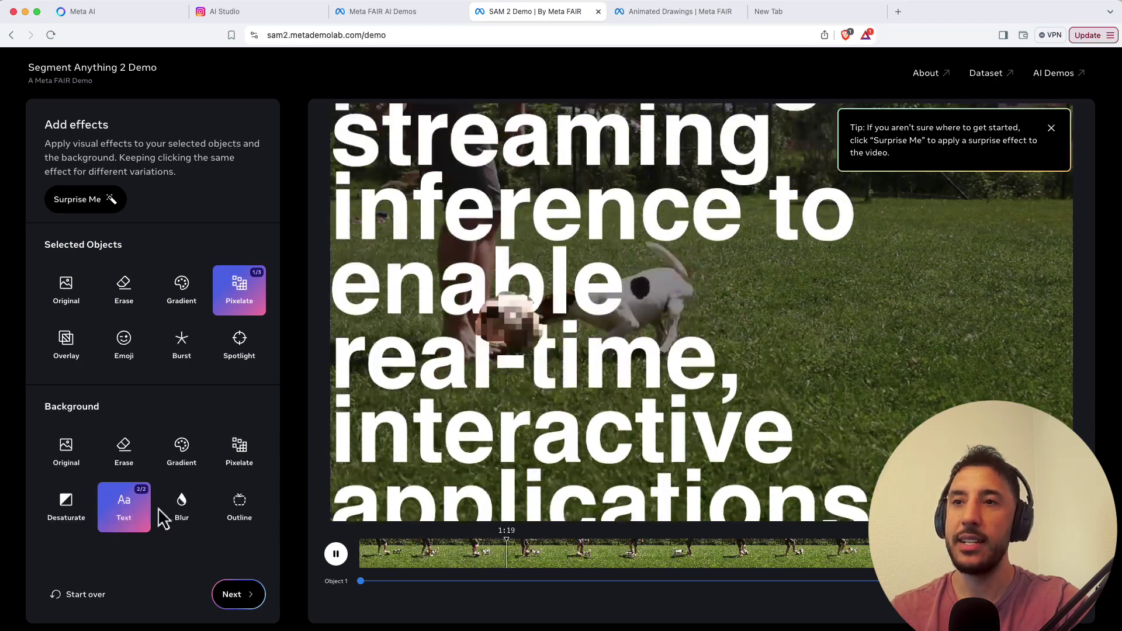
left_click(242, 515)
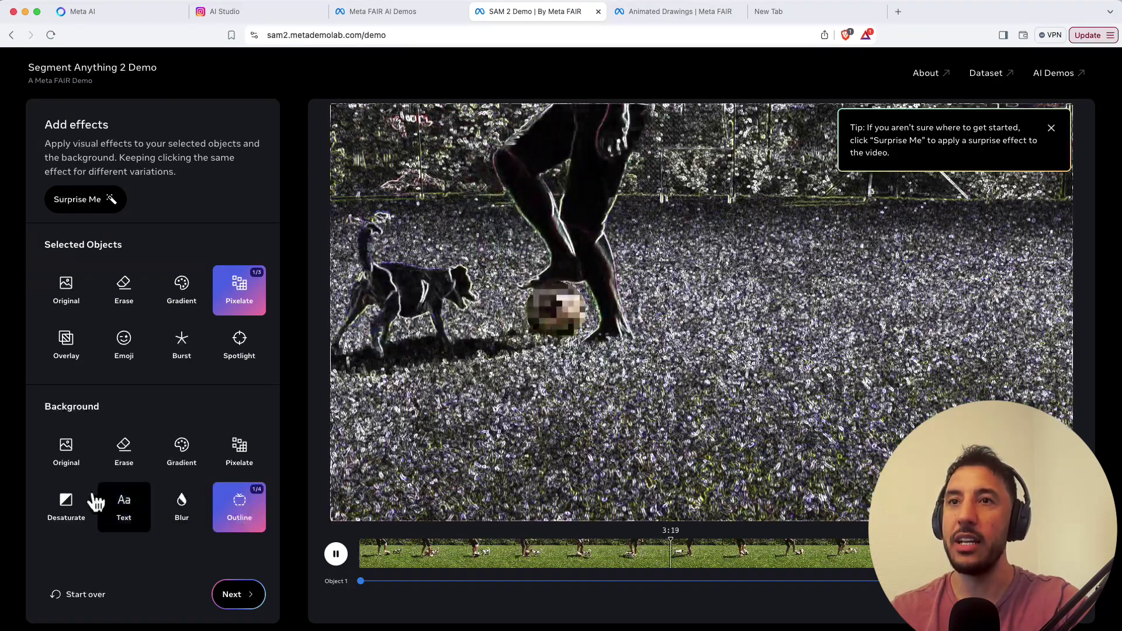
left_click(81, 521)
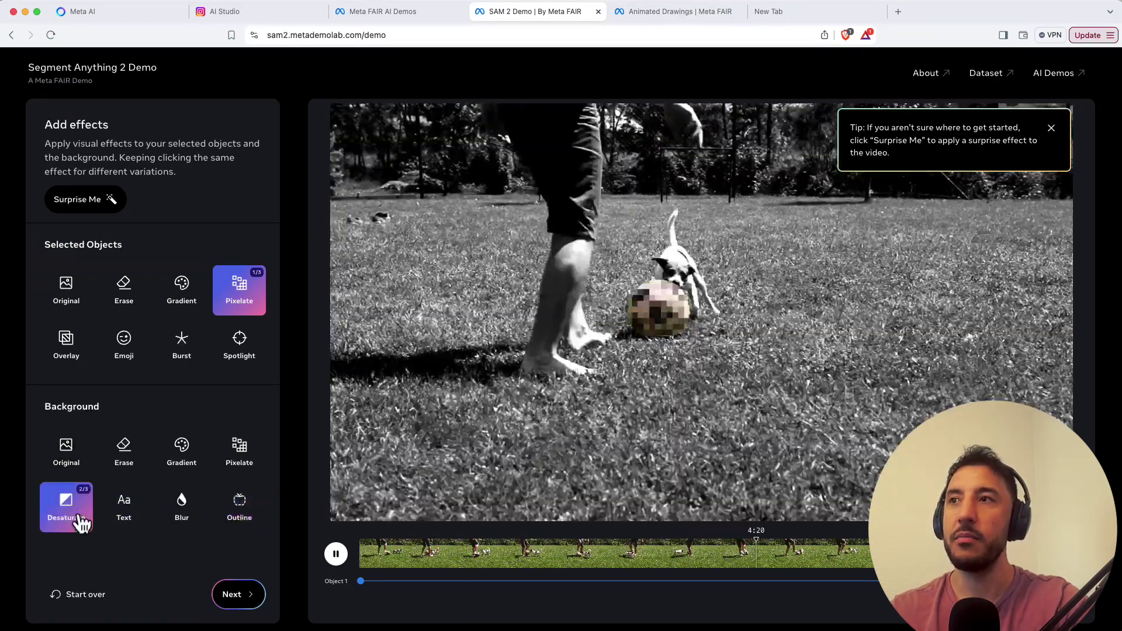
left_click(77, 474)
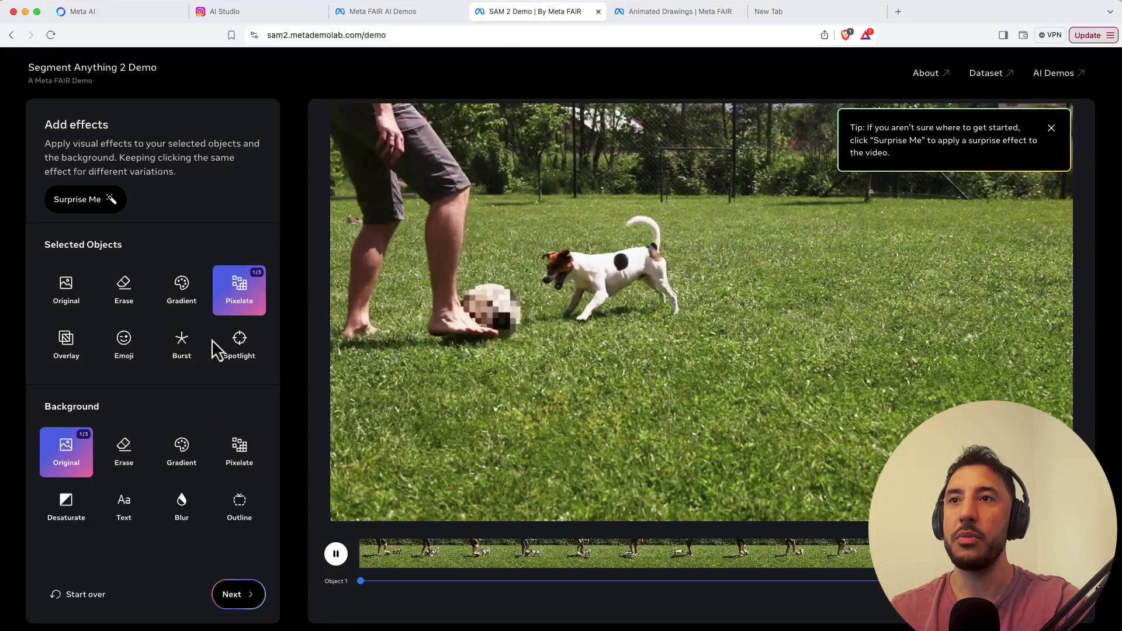
- Cover the ball with the Emoji effect and try Erase and Gradient as background effects
left_click(125, 350)
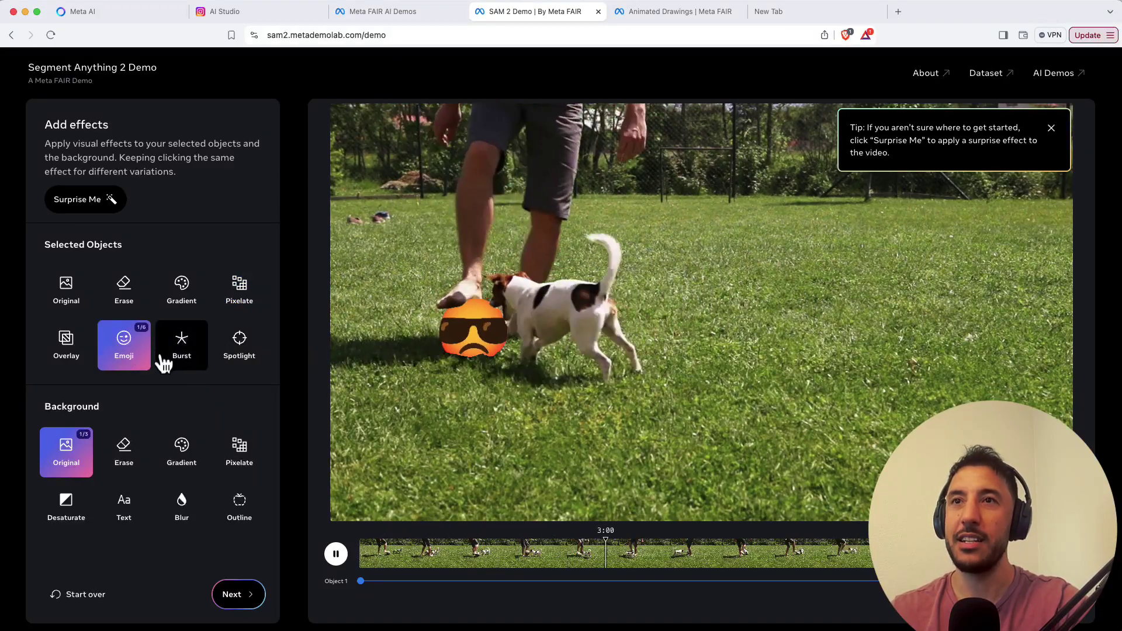
left_click(139, 357)
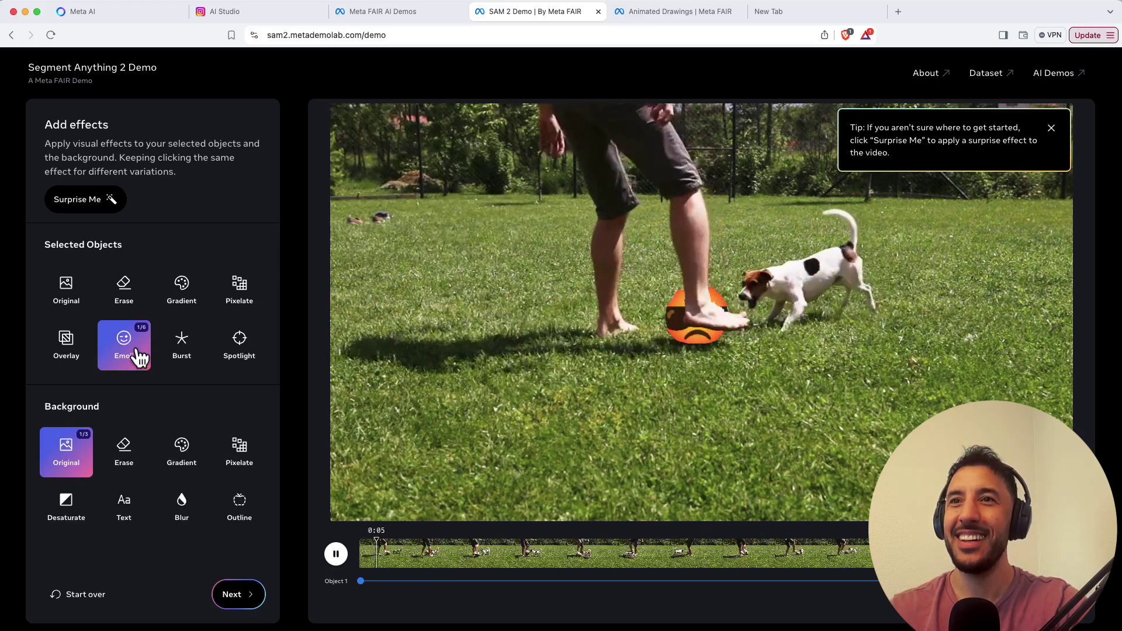
left_click(143, 447)
left_click(202, 459)
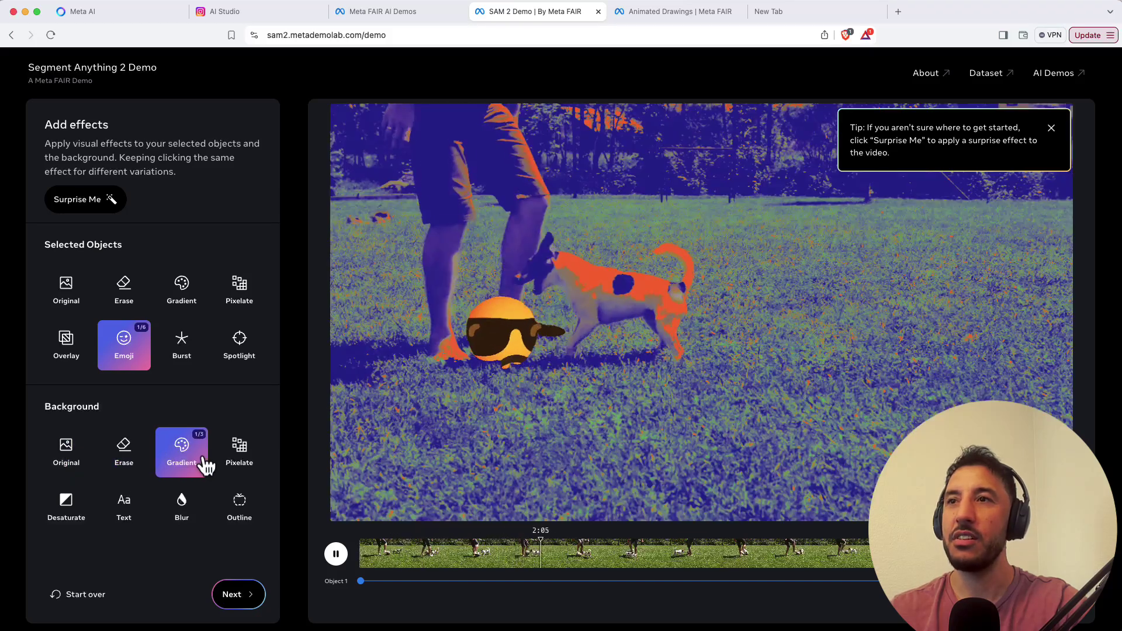
- Apply another random surprise effect and cycle the background's Desaturate effect through its variations to 3/3
left_click(108, 206)
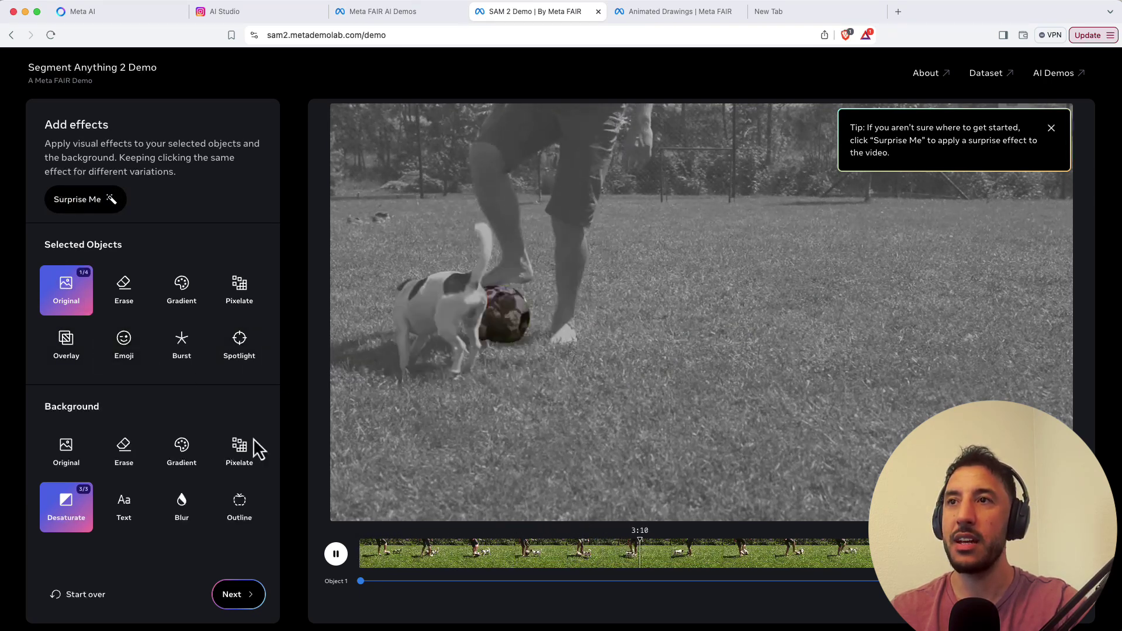
left_click(73, 507)
left_click(74, 506)
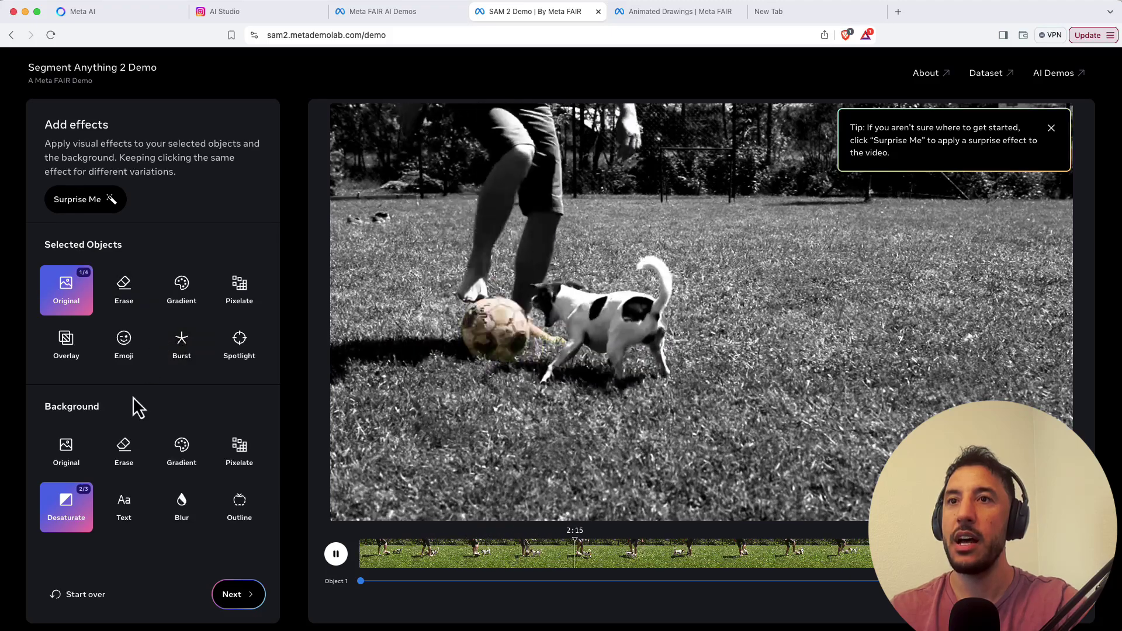
left_click(76, 516)
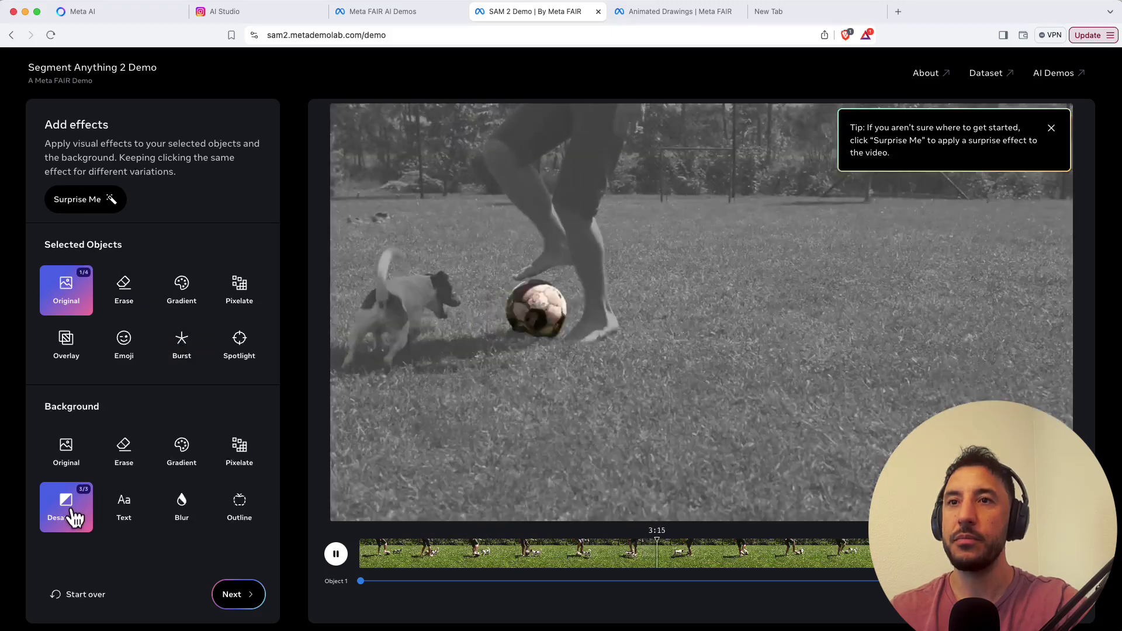
- Try the Text background effect, and replace it with the Blur effect at variation 3/3
left_click(132, 514)
left_click(193, 514)
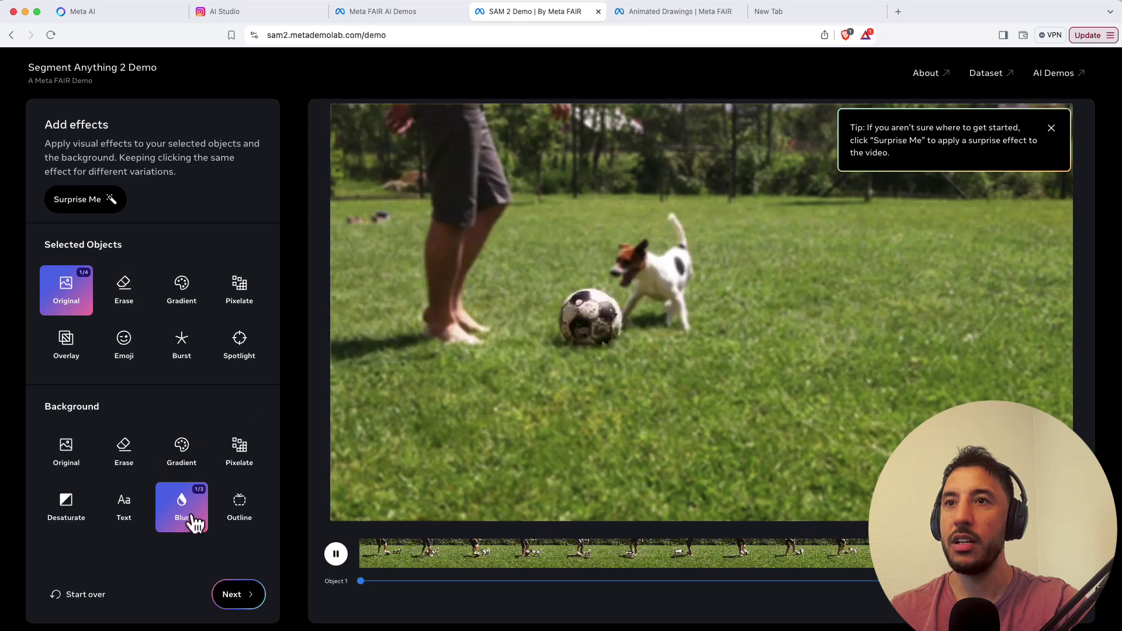
left_click(193, 522)
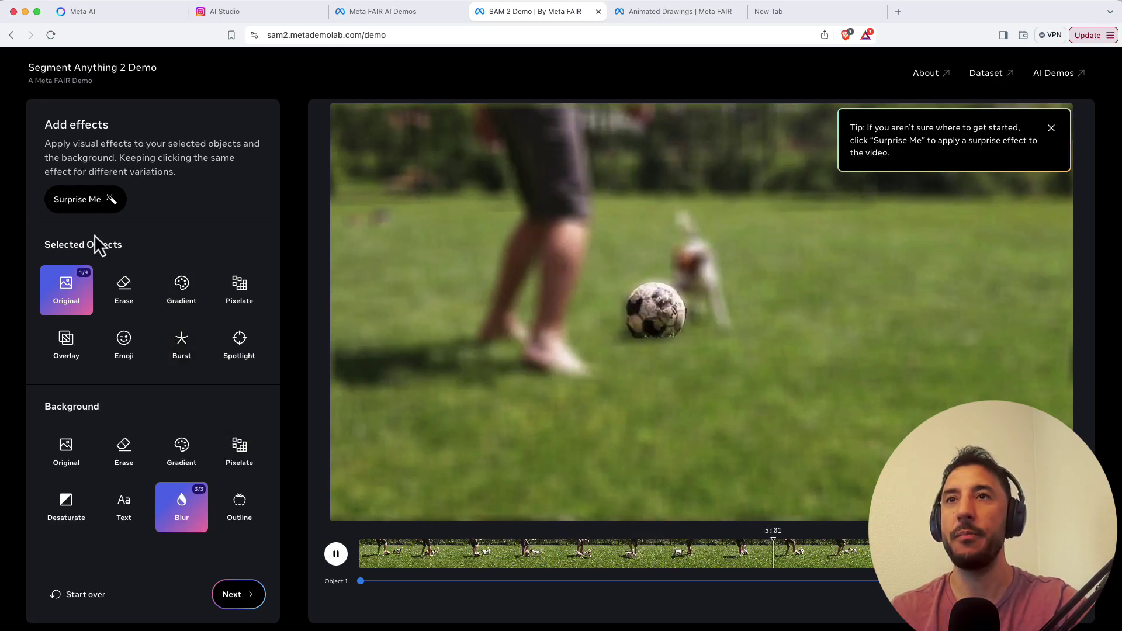
- Apply random surprise effects repeatedly until the ball has Pixelate variation 2/3 over the Original background
left_click(93, 200)
left_click(93, 201)
left_click(93, 201)
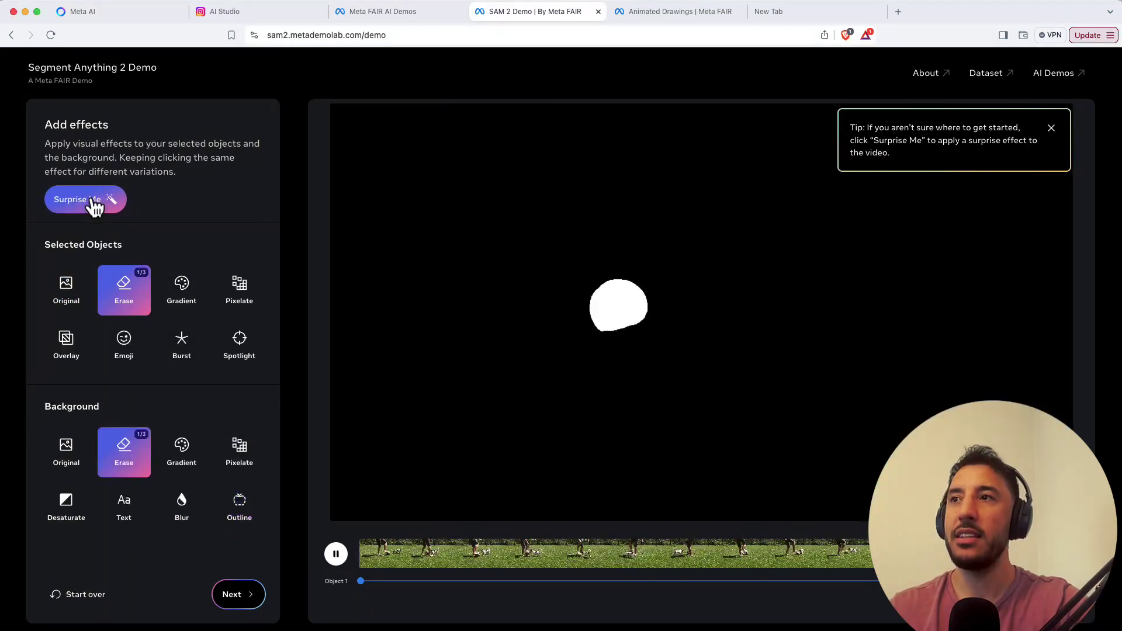
left_click(94, 201)
left_click(93, 202)
left_click(93, 201)
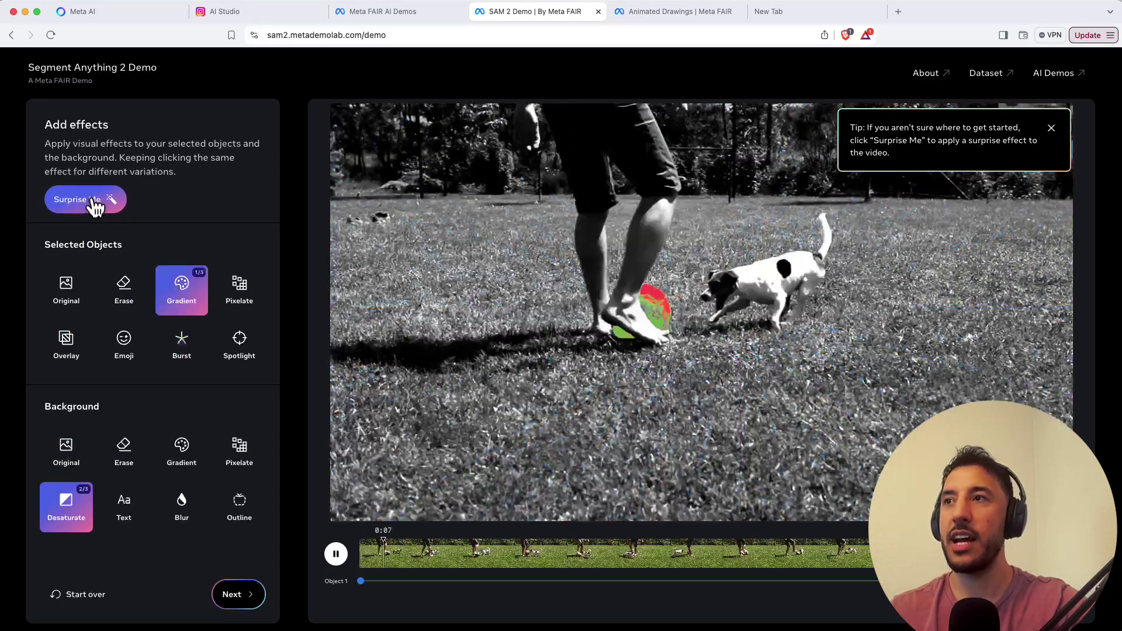
left_click(93, 202)
left_click(93, 202)
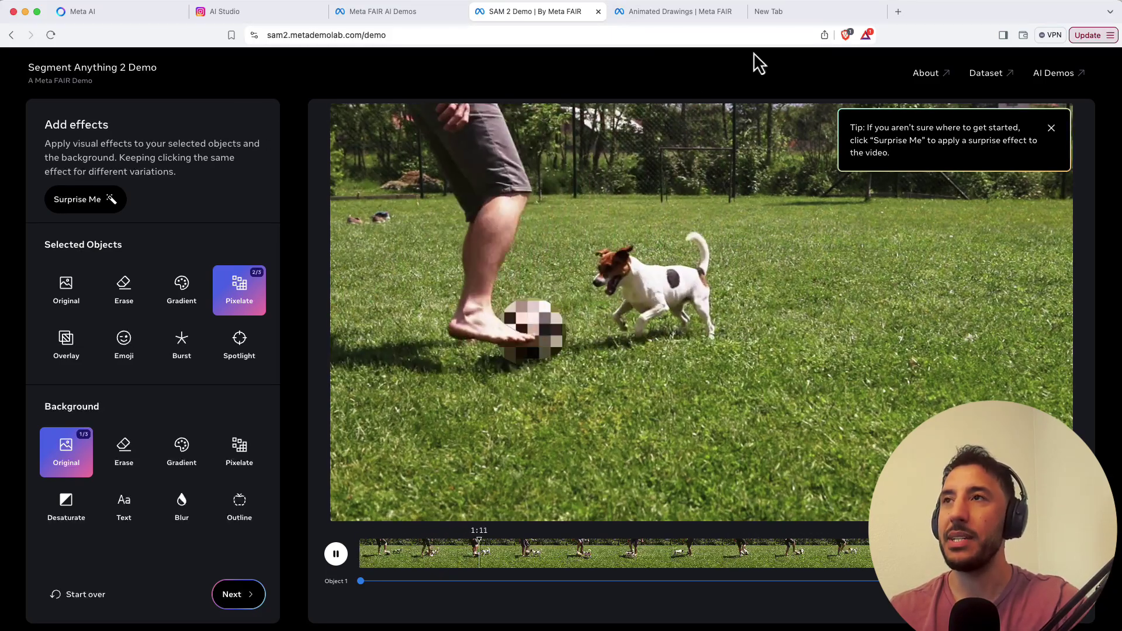
- Switch to the Meta FAIR AI Demos page and look through the available demos below Segment Anything 2
left_click(398, 17)
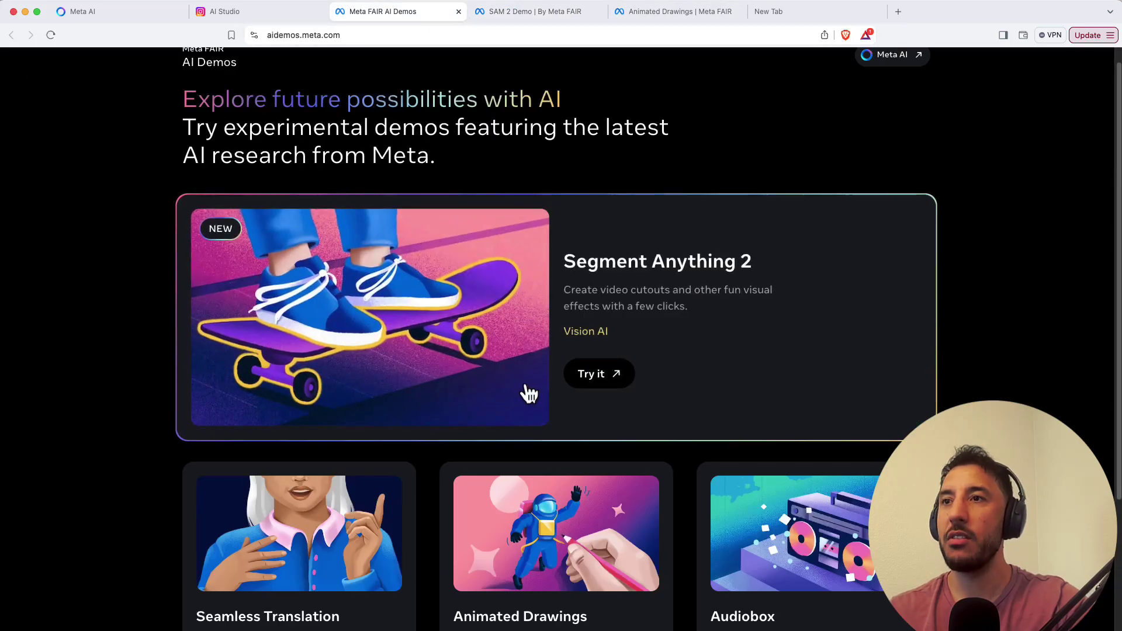
scroll(529, 395, "down", 5)
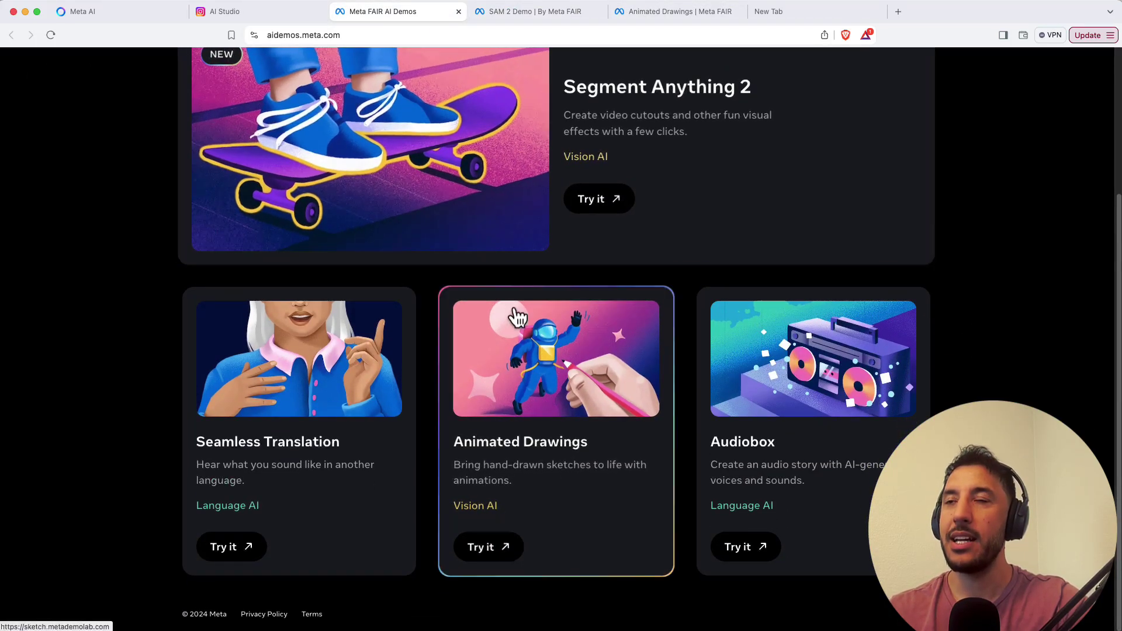
- Open the Animated Drawings demo, start it, and accept its terms
left_click(502, 552)
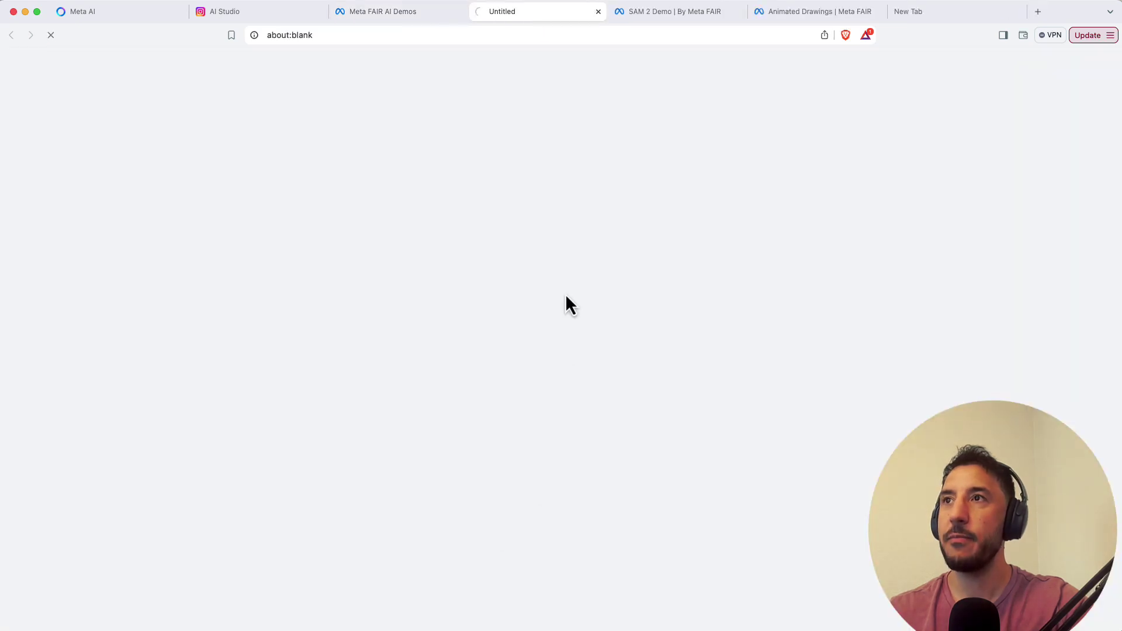
scroll(584, 178, "down", 1)
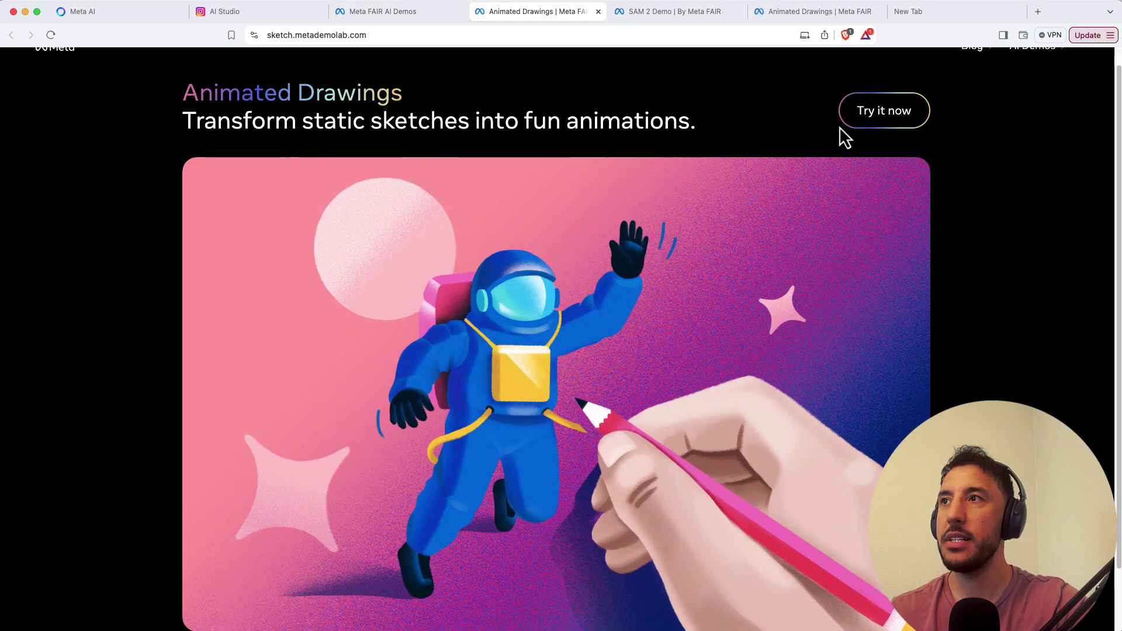
left_click(860, 124)
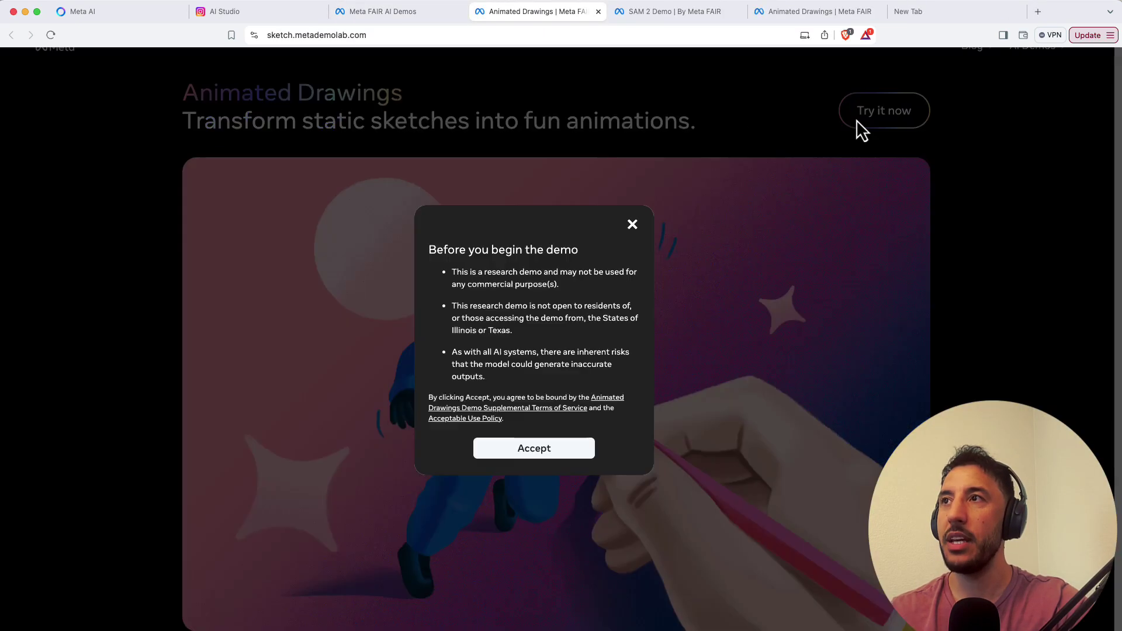
left_click(534, 449)
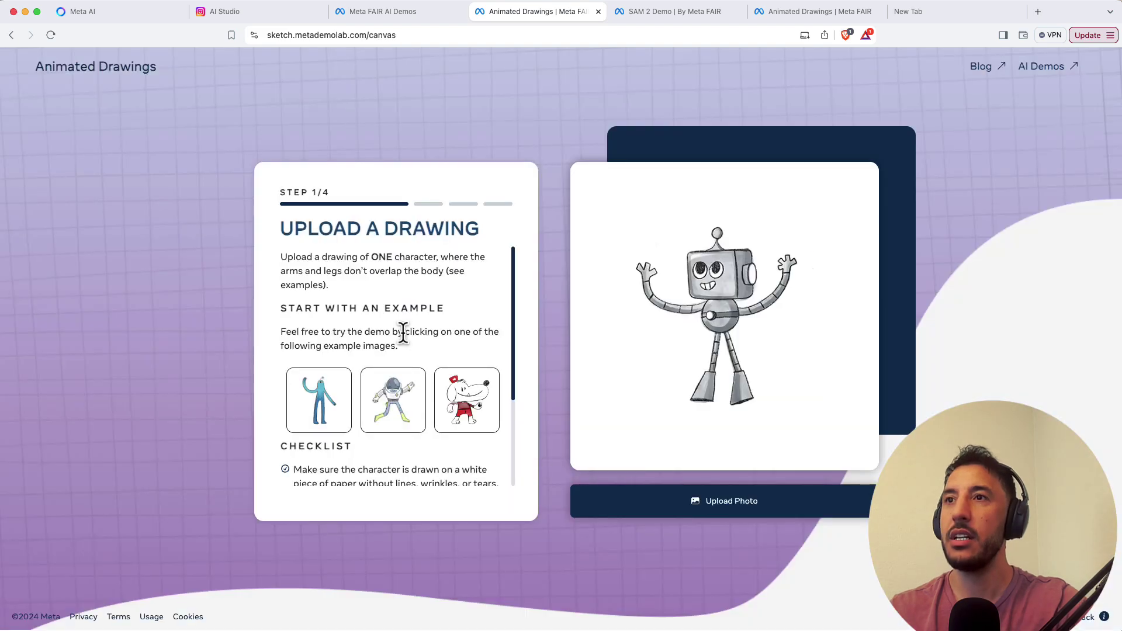
- Try the three example drawings in turn: the blue figure, the astronaut, and the dog with the red hat
scroll(403, 331, "down", 5)
scroll(402, 332, "up", 5)
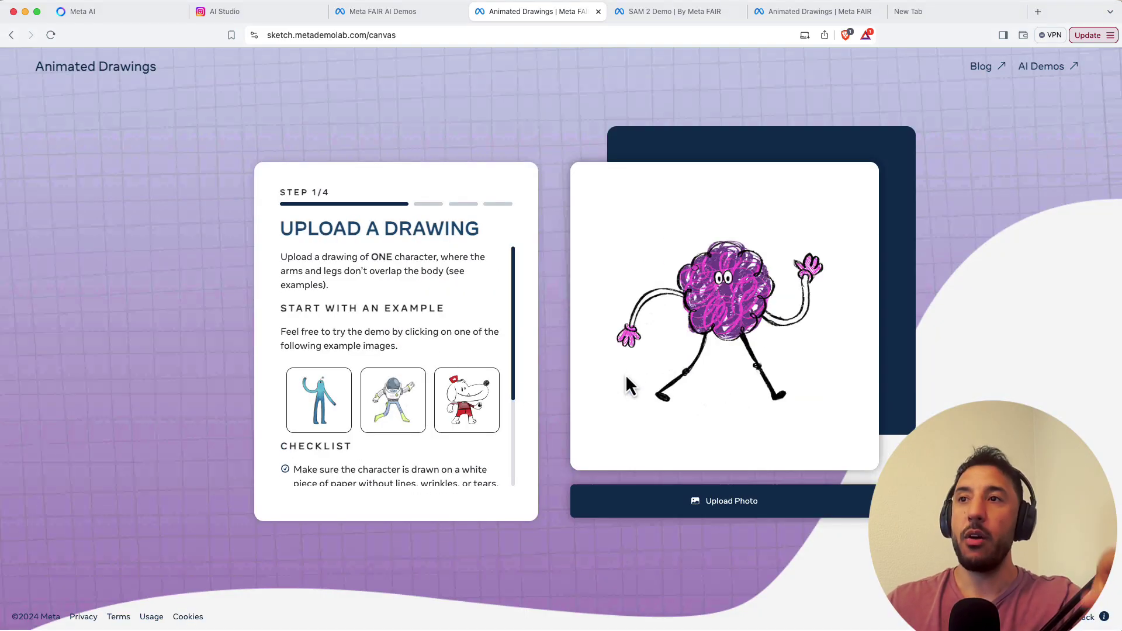
left_click(320, 401)
left_click(403, 415)
left_click(464, 402)
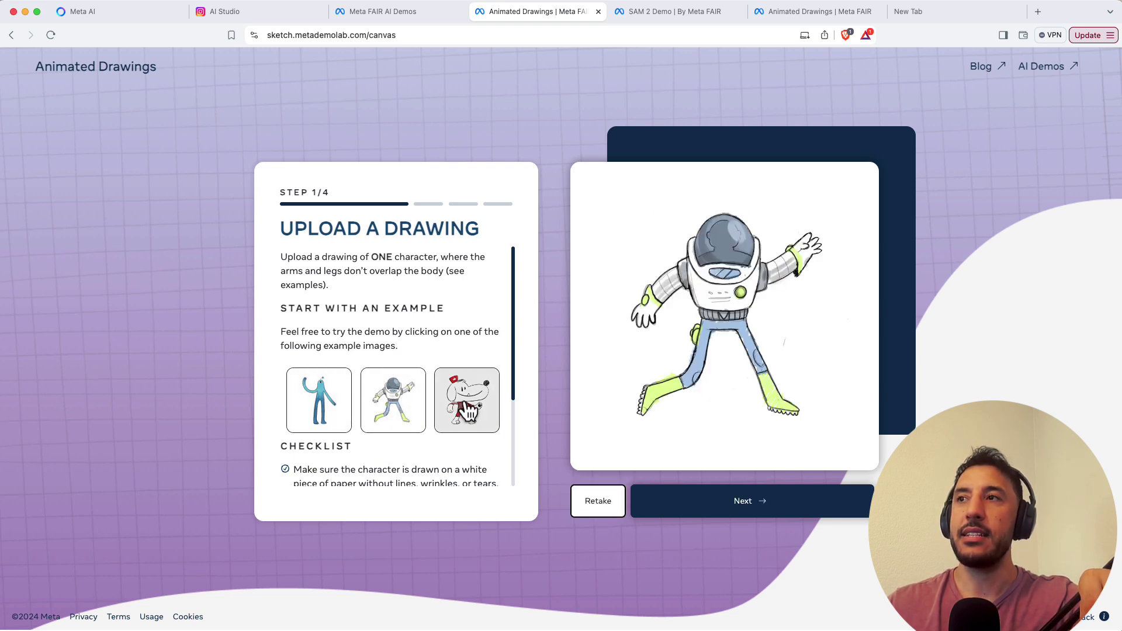
- Review the checklist of drawing requirements below the example images
scroll(409, 389, "down", 3)
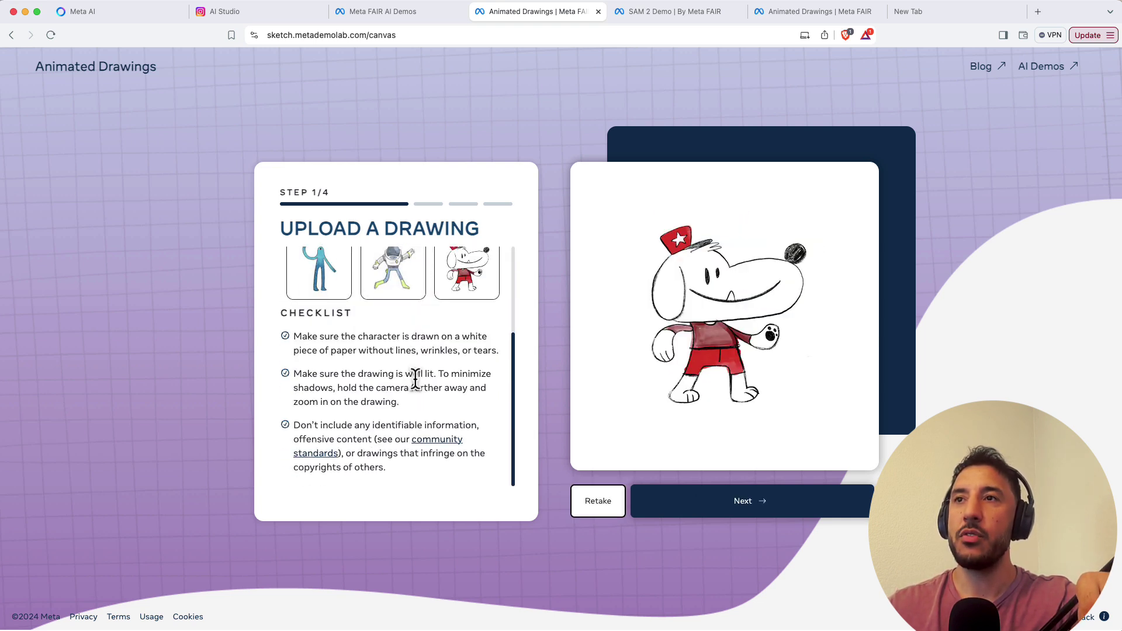
scroll(418, 386, "up", 3)
scroll(415, 379, "down", 3)
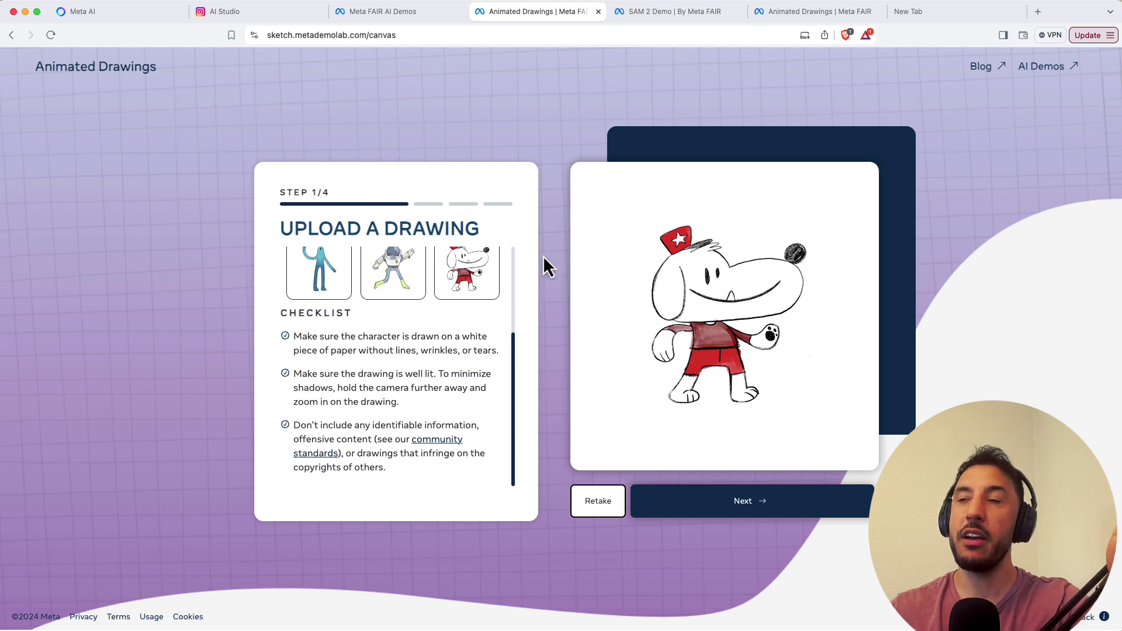
scroll(433, 461, "up", 4)
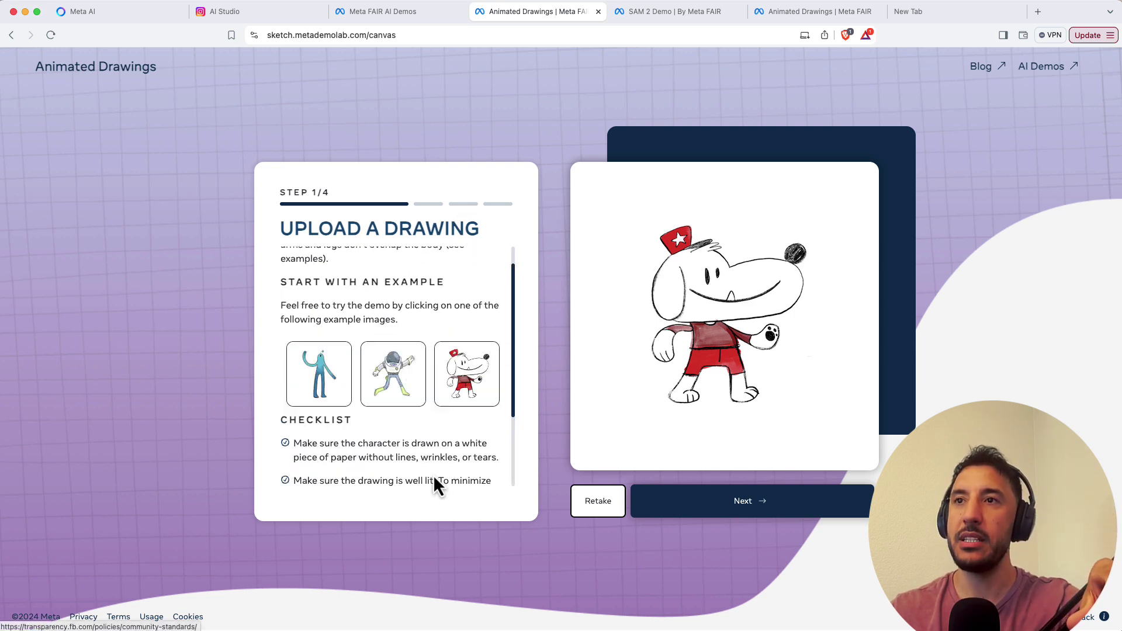
scroll(380, 368, "down", 1)
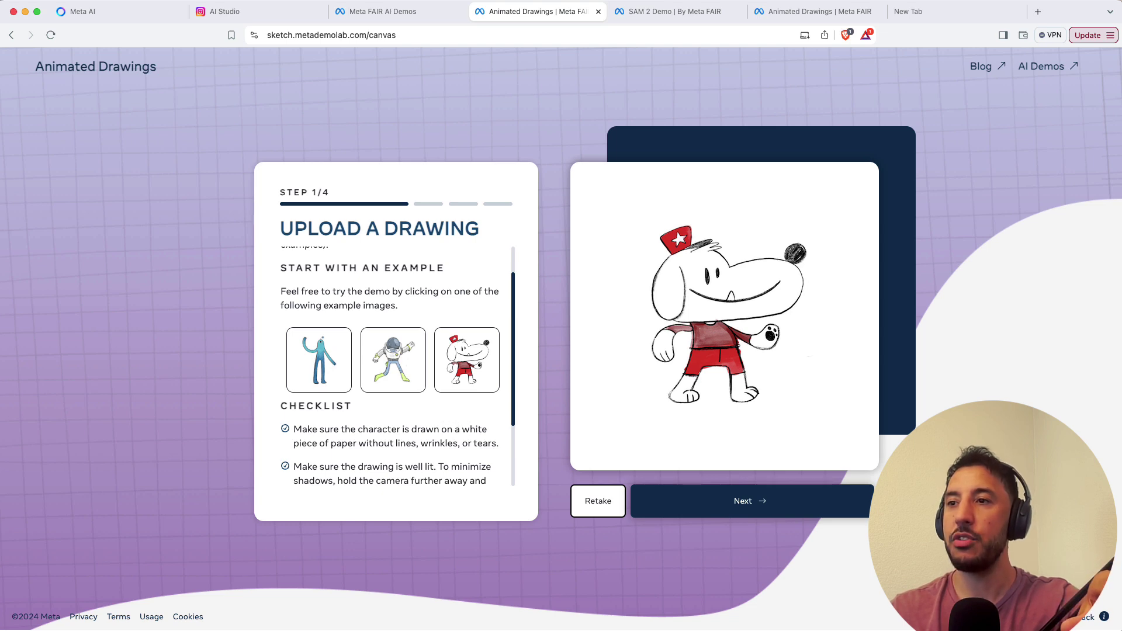
- Switch to the ChatGPT conversation and review the character drawing prompt, its reference images, and the first generated drawing
key("super+Tab")
scroll(581, 284, "down", 2)
scroll(574, 281, "up", 2)
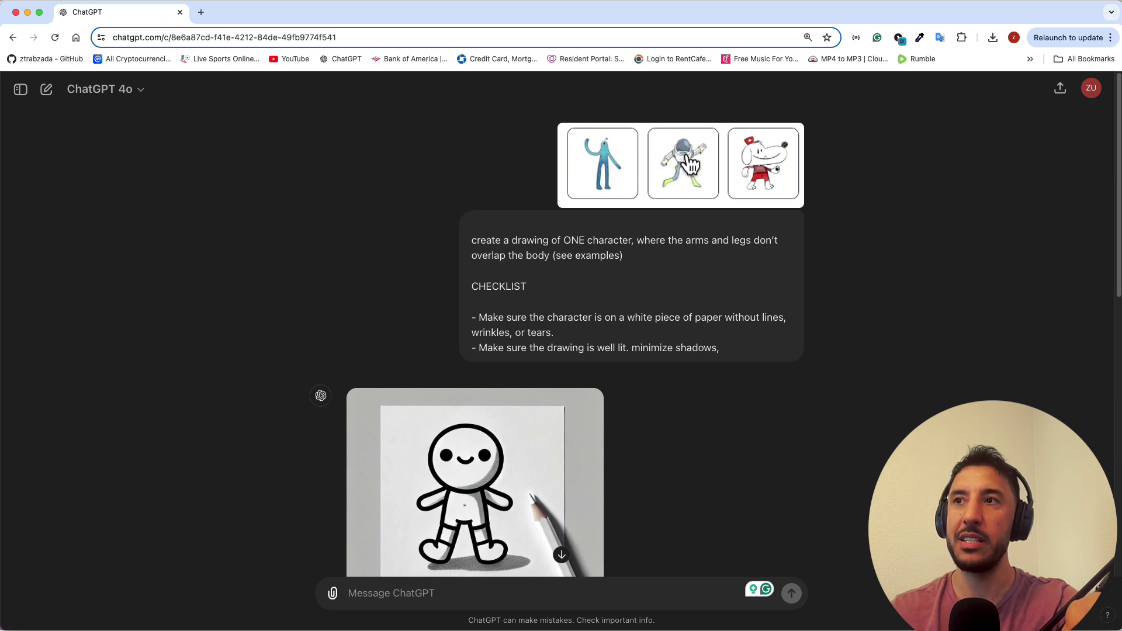
scroll(471, 409, "down", 3)
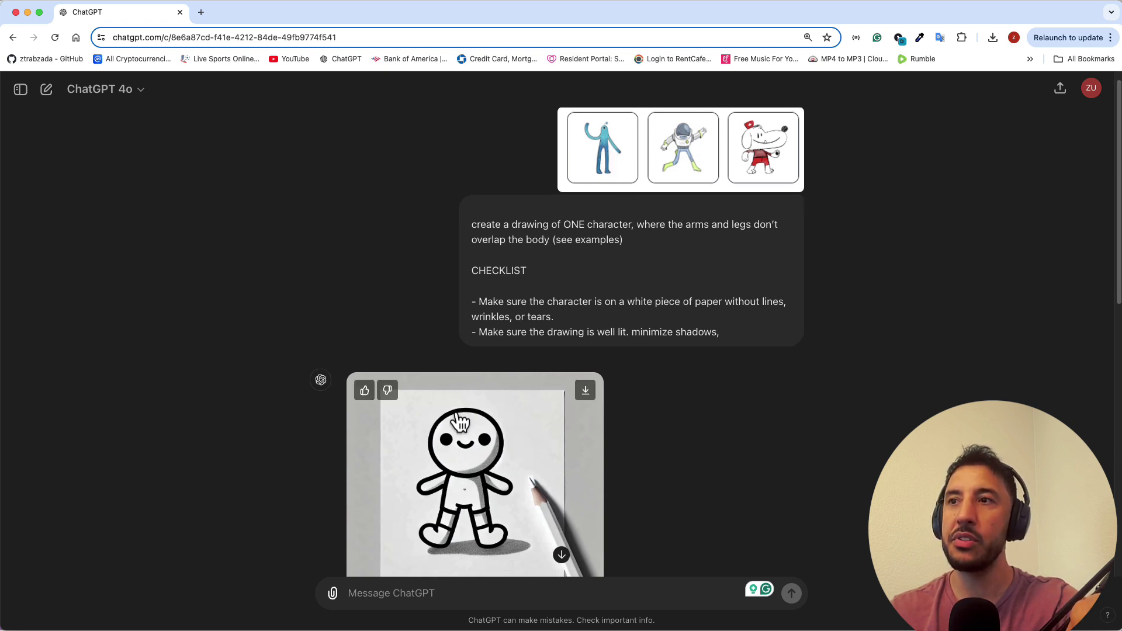
scroll(470, 379, "down", 7)
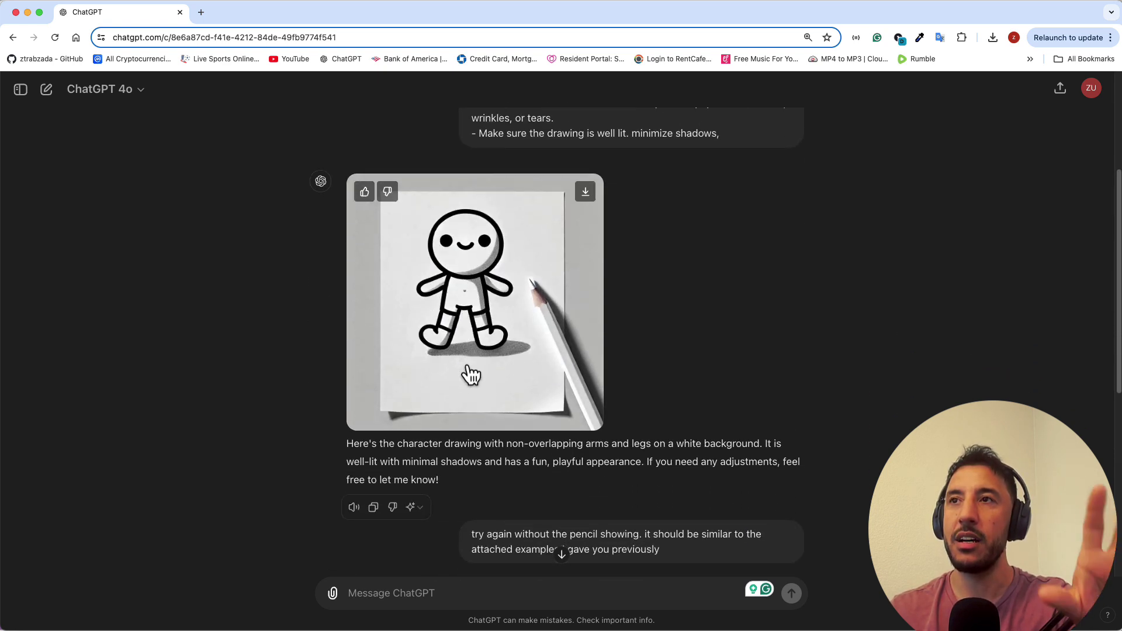
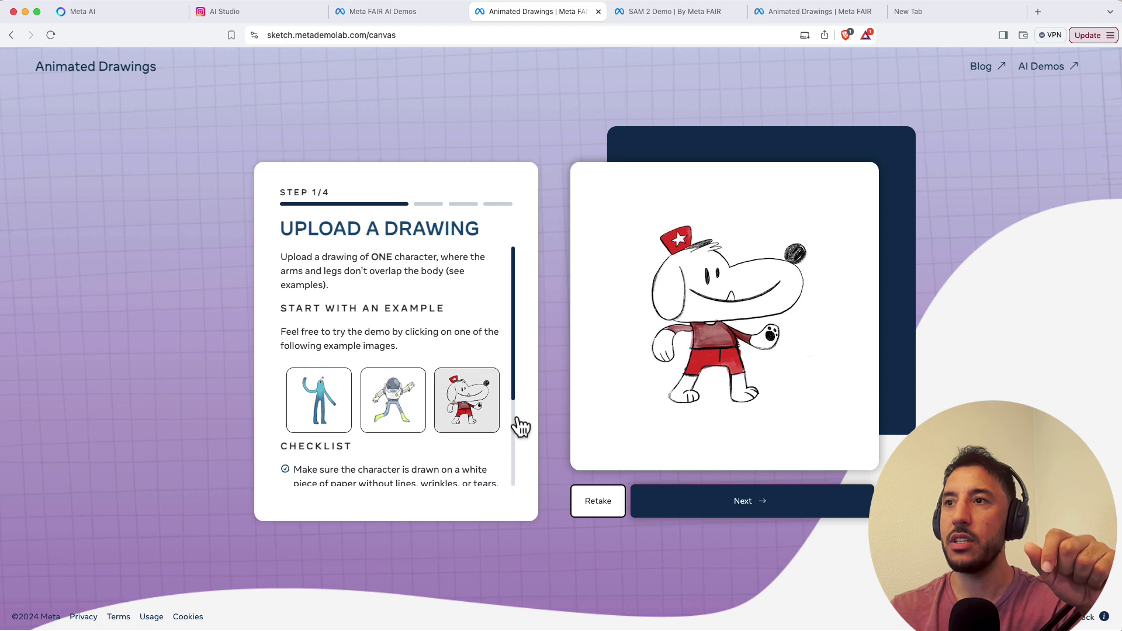
- Replace the dog example with the uploaded smiling character drawing, and accept the detected box around the character
left_click(602, 497)
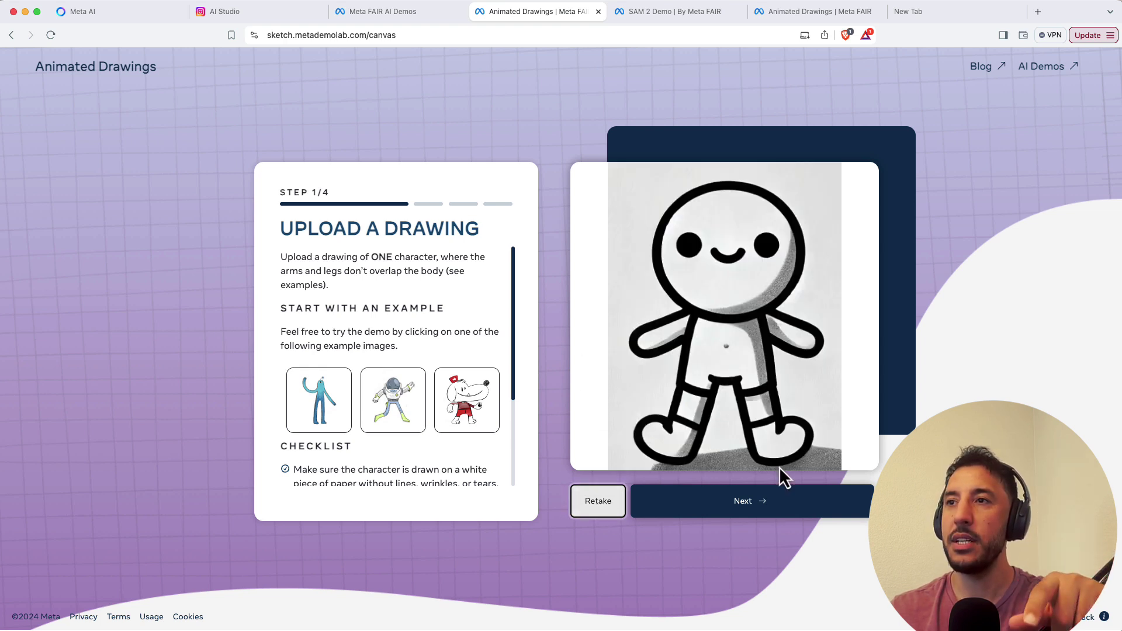
left_click(740, 501)
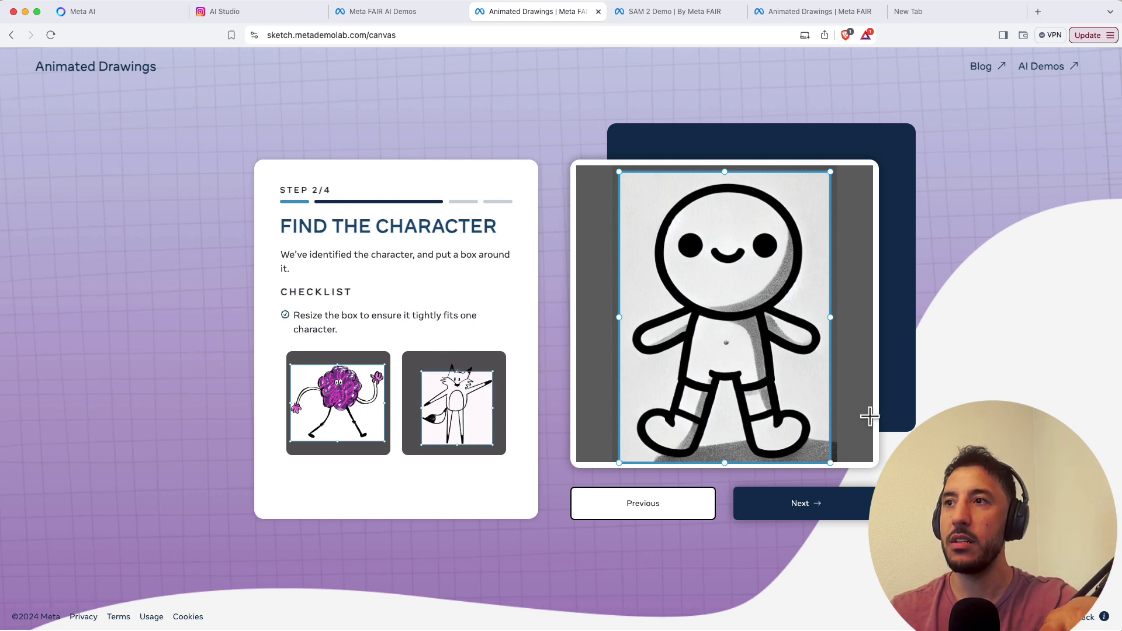
left_click(814, 506)
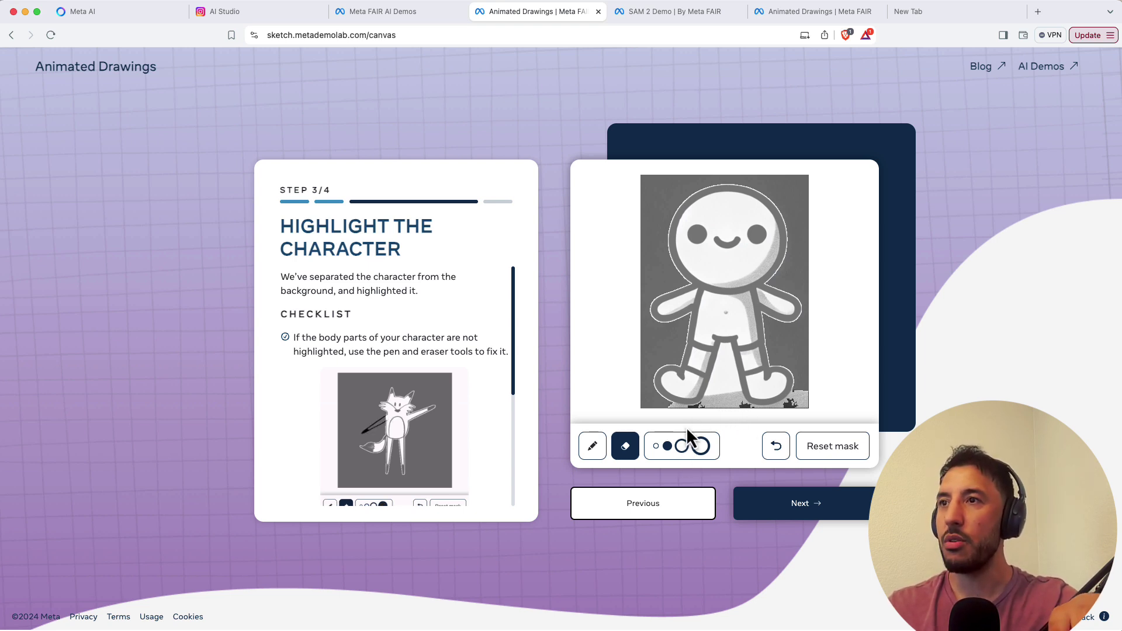
- Erase the highlighted ground beneath the character's feet with the second-largest brush, touch up the foot with the pen, and accept the mask
left_click(682, 446)
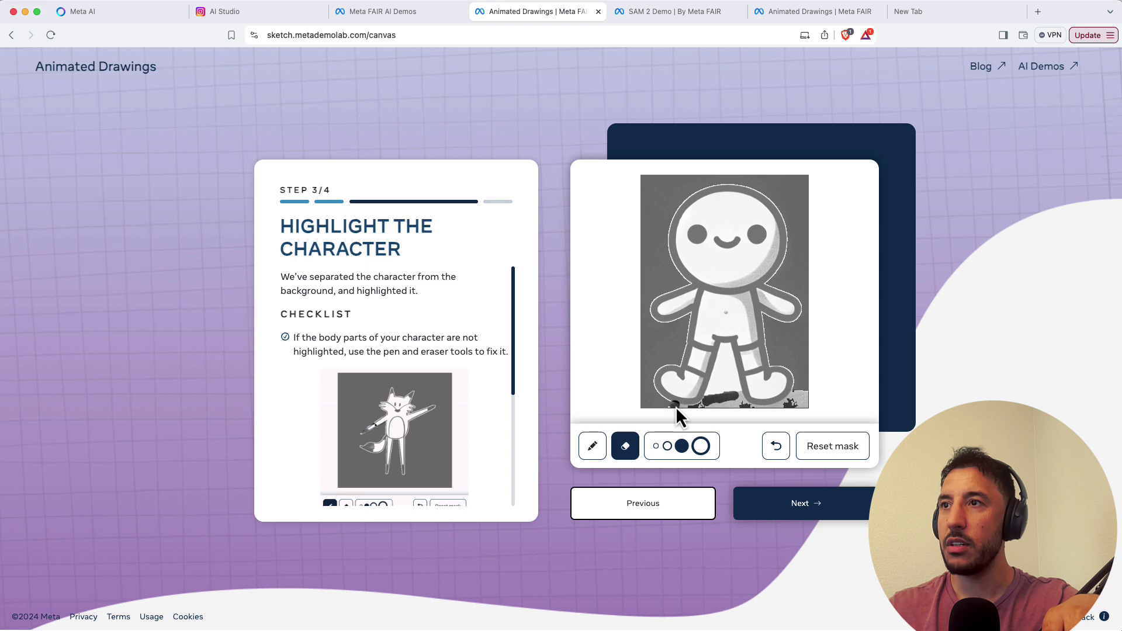
left_click_drag(736, 402, 804, 401)
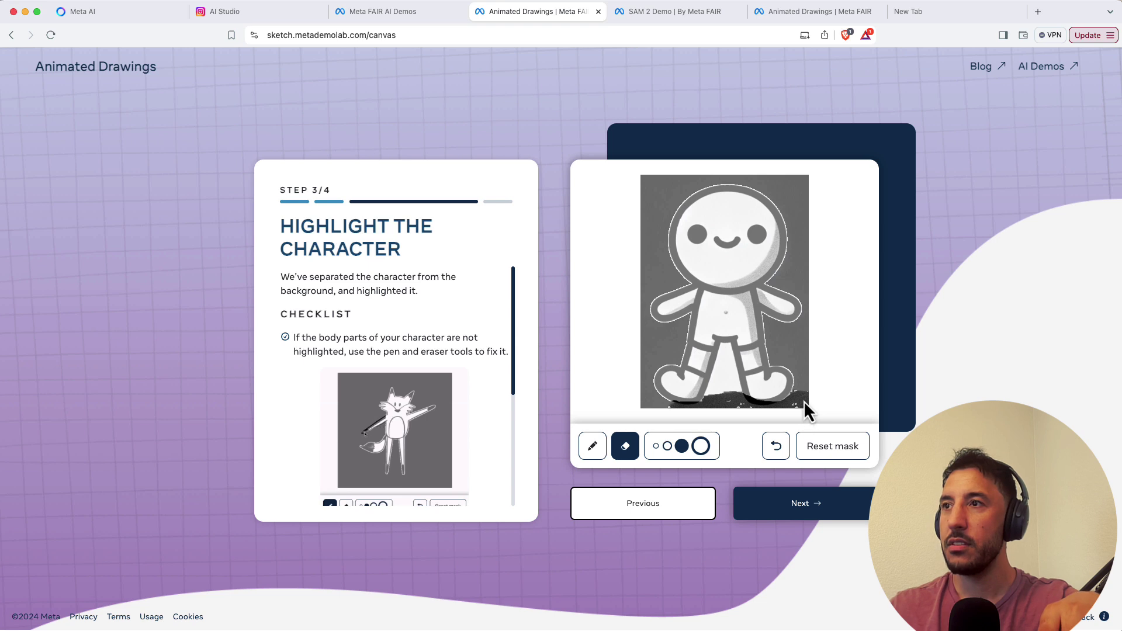
left_click(602, 453)
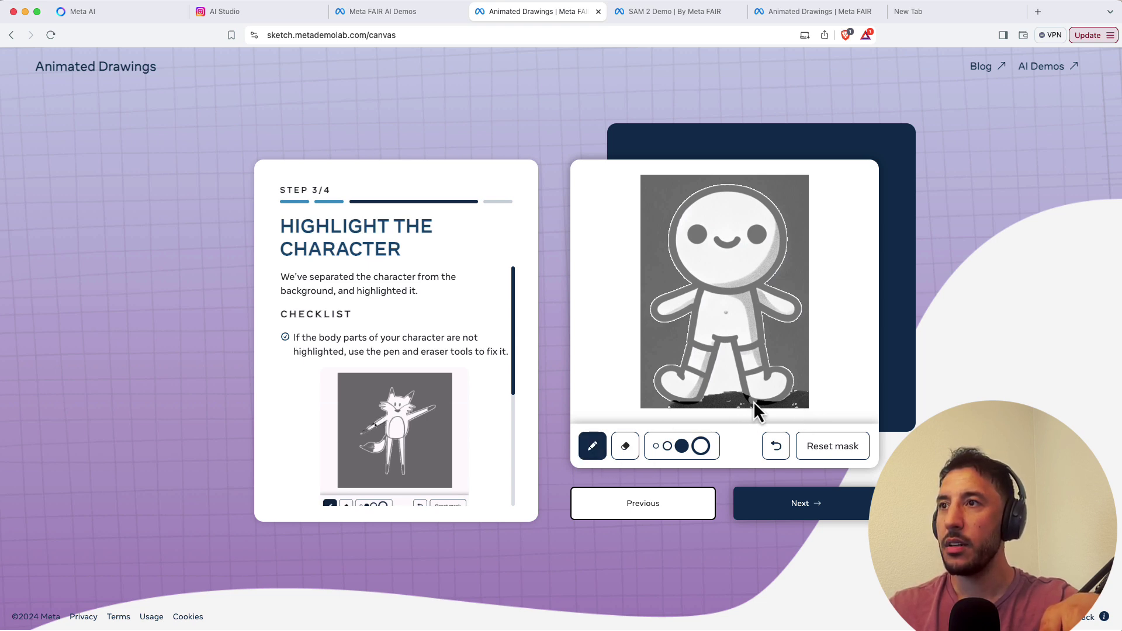
left_click_drag(758, 402, 771, 405)
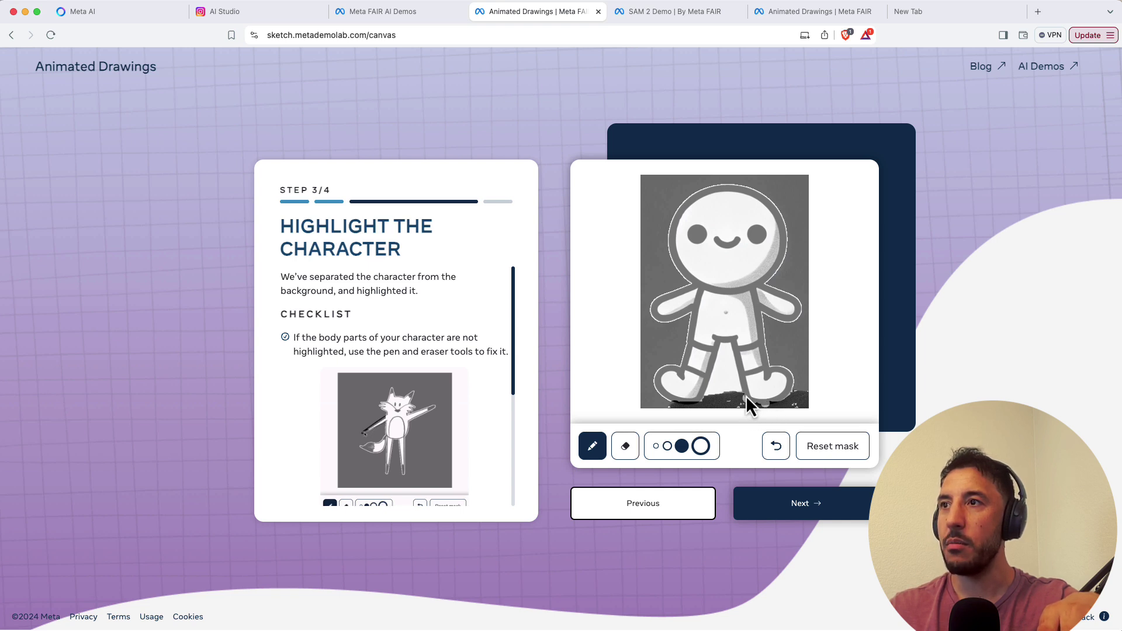
left_click(830, 501)
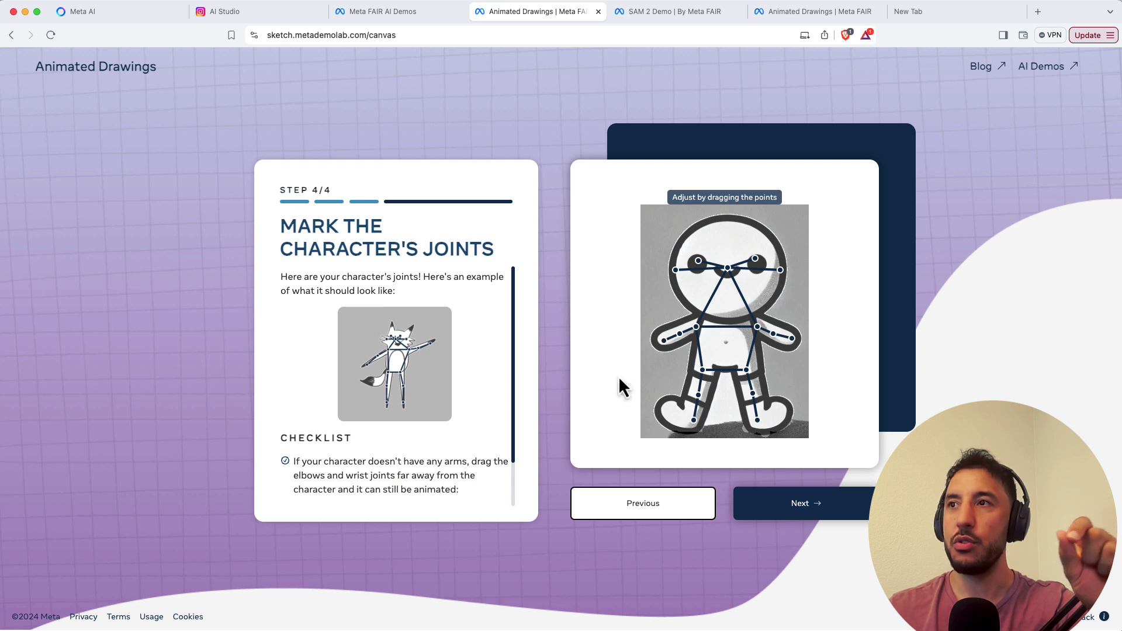
- Move the central face joint below the mouth, shift the right wrist joint further into the hand, and accept the joints
mouse_move(728, 268)
left_mouse_down()
mouse_move(730, 322)
mouse_move(728, 282)
left_mouse_up()
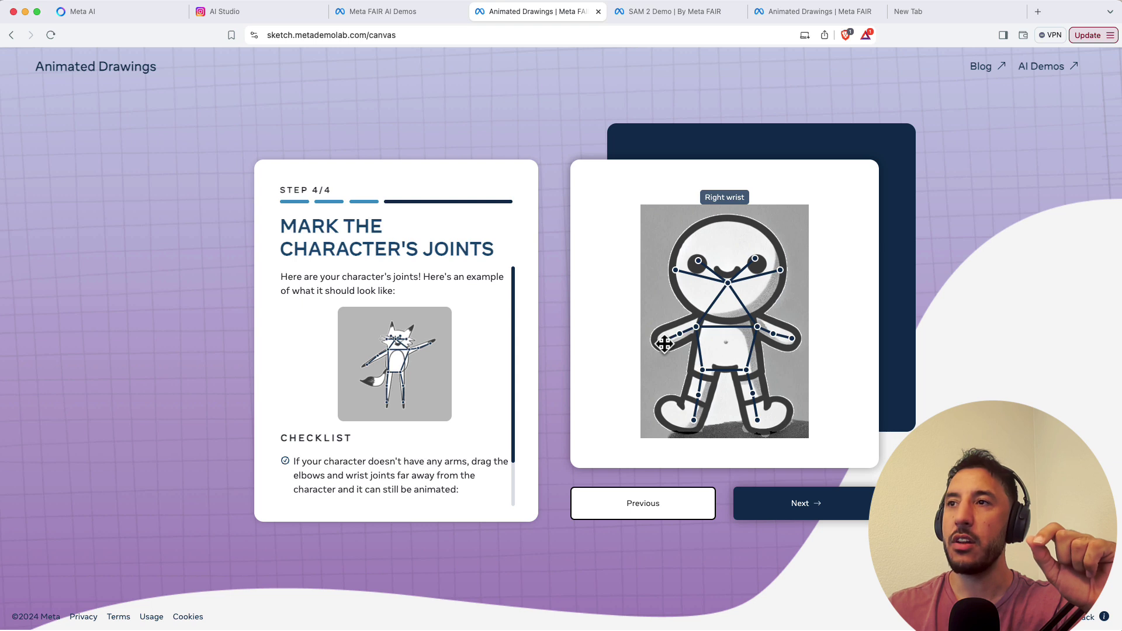
mouse_move(665, 344)
left_mouse_down()
mouse_move(643, 355)
mouse_move(653, 347)
left_mouse_up()
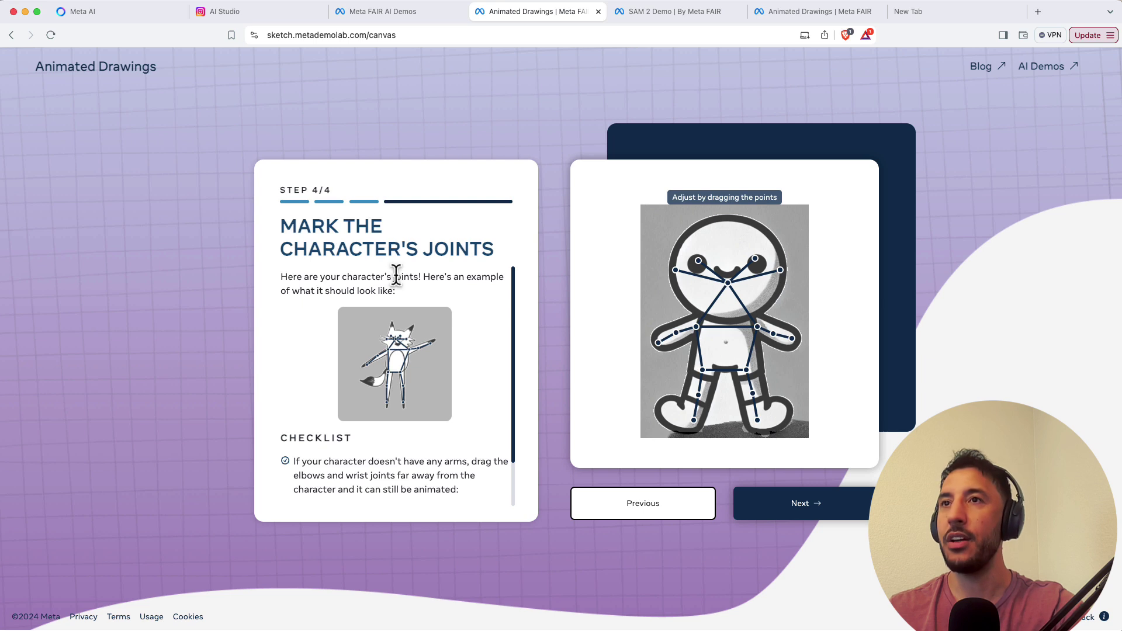
scroll(342, 277, "down", 2)
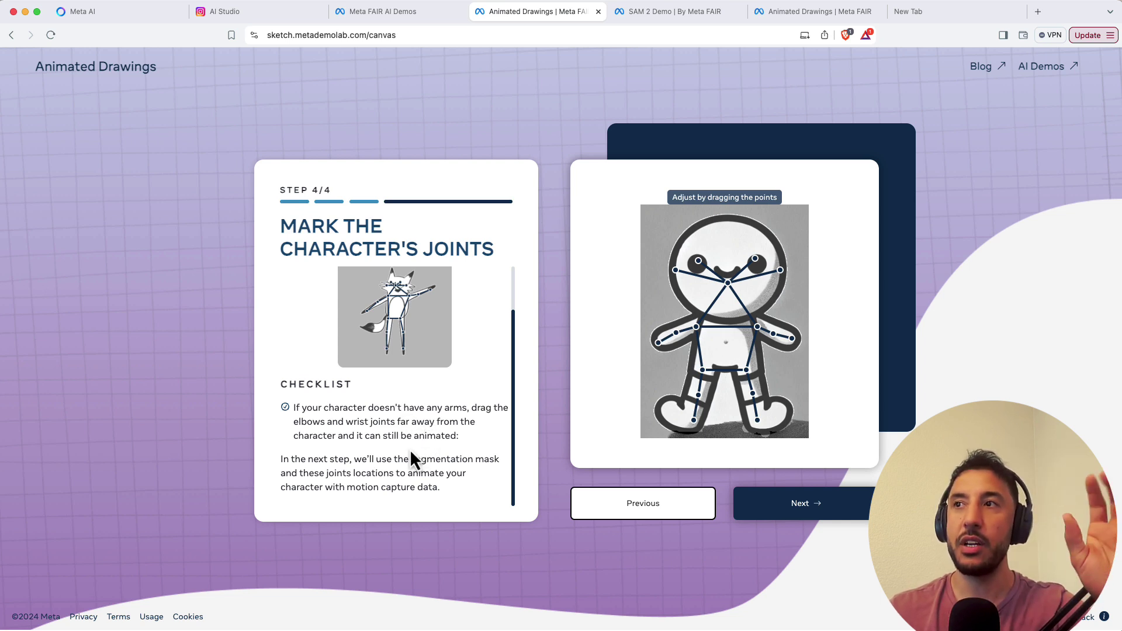
scroll(409, 449, "up", 2)
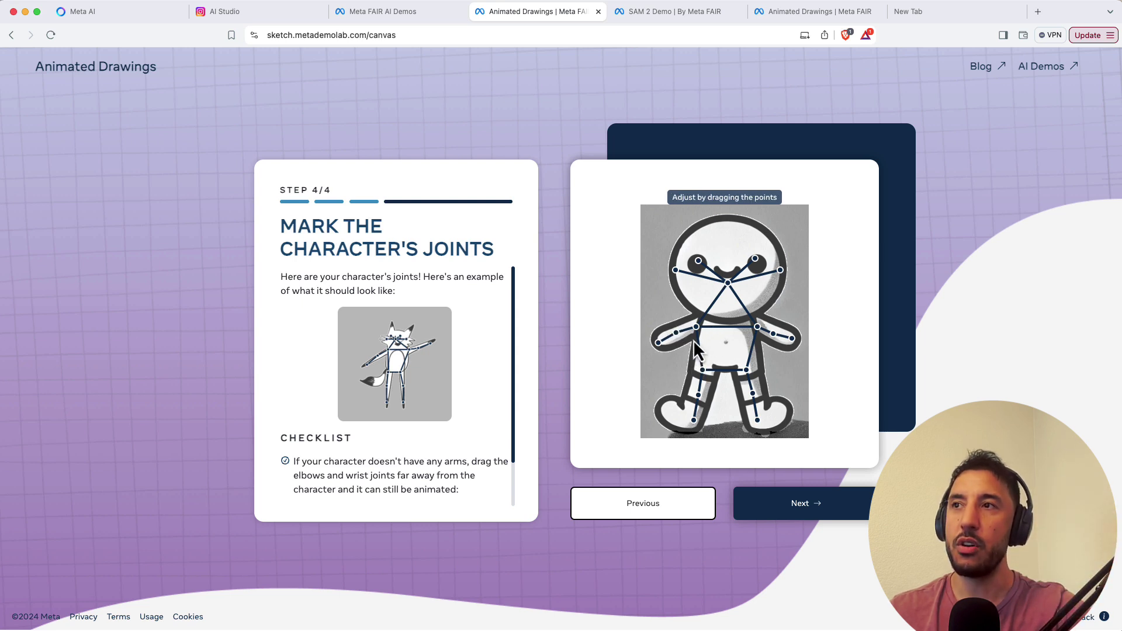
mouse_move(658, 343)
left_mouse_down()
mouse_move(639, 368)
mouse_move(659, 340)
left_mouse_up()
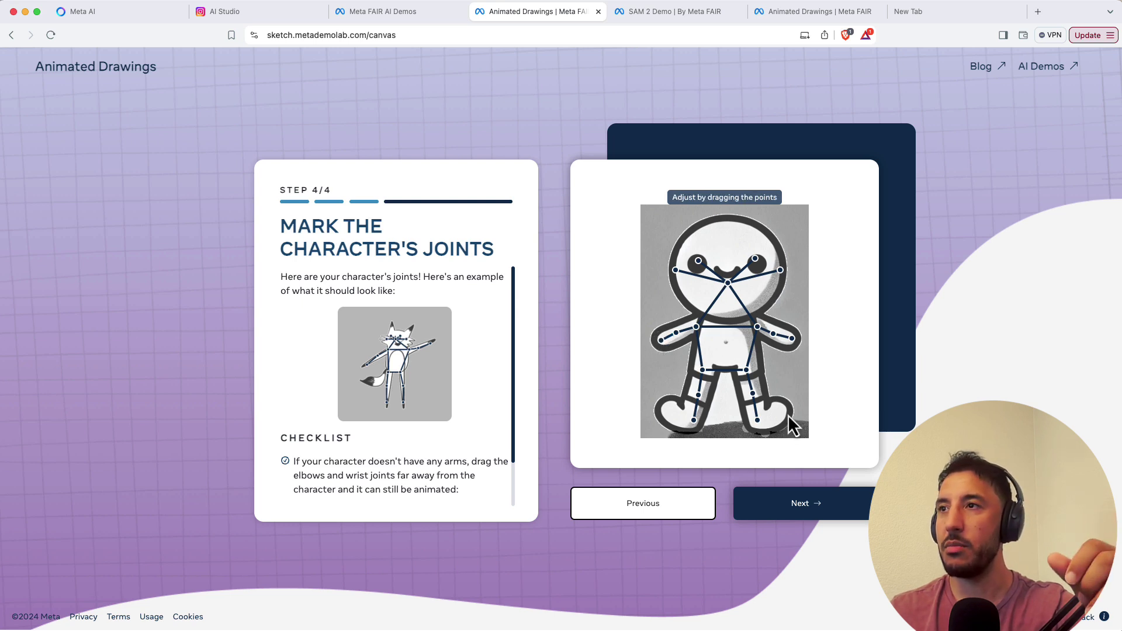
left_click(807, 503)
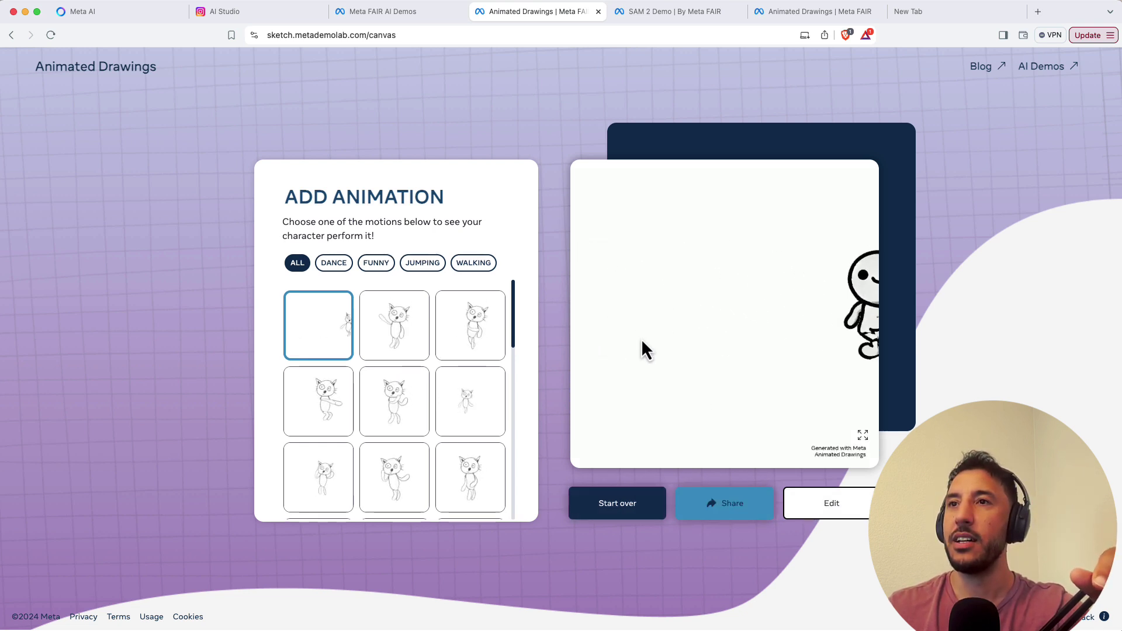
- Browse the Dance, Funny, Jumping, and Walking motion categories for the character
left_click(341, 266)
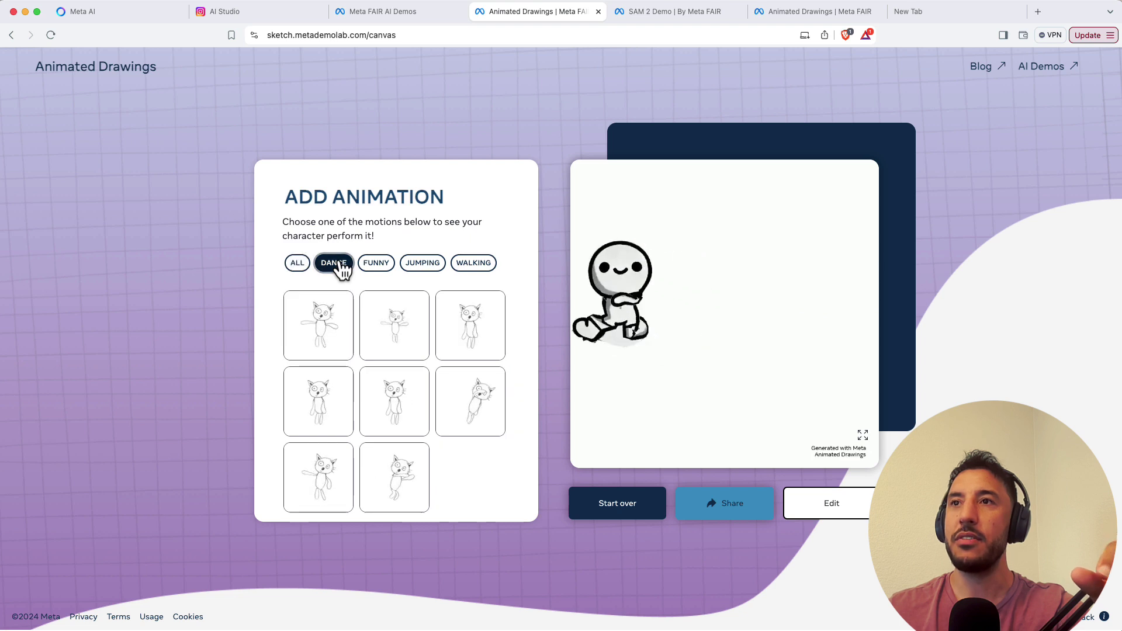
left_click(377, 264)
left_click(421, 263)
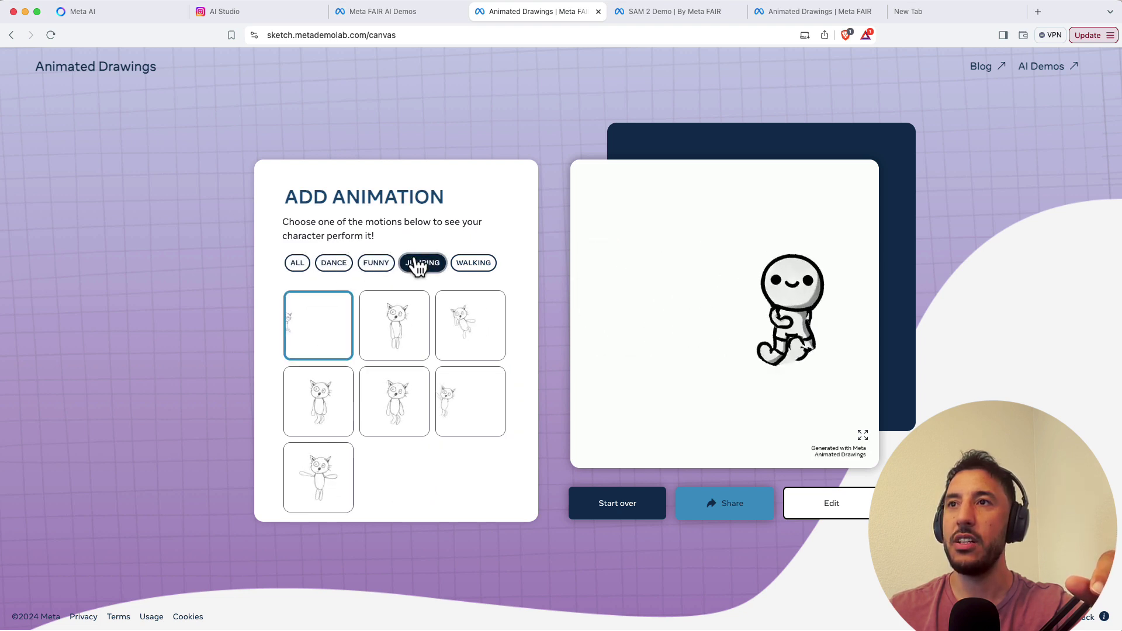
left_click(460, 266)
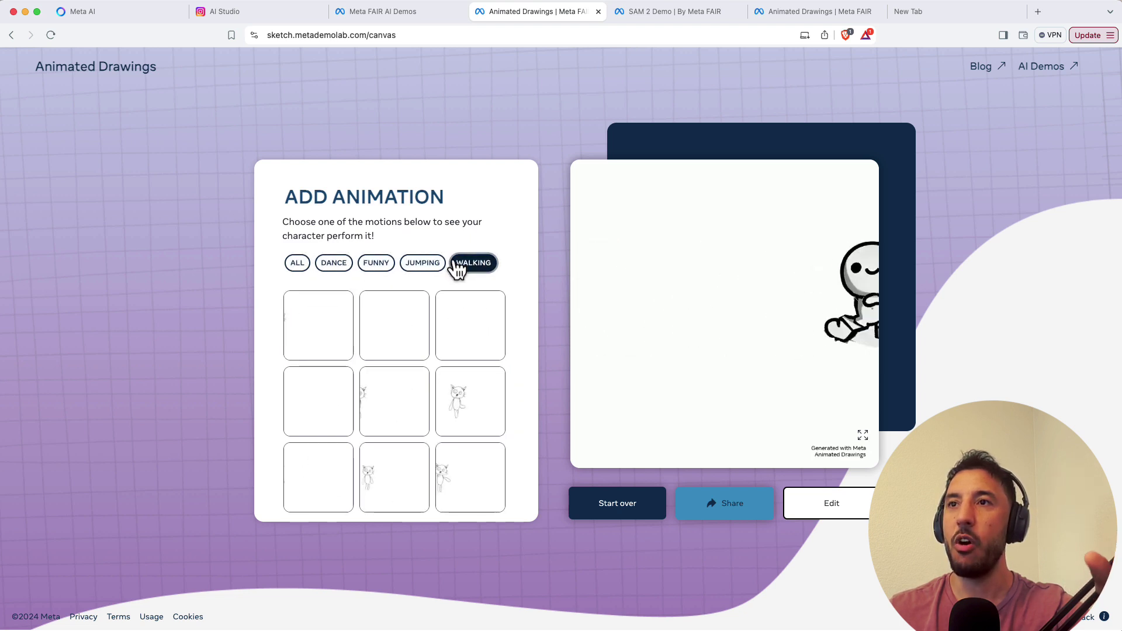
- Try the Walking motion at the end of the second row, and replace it with the middle motion in the third row
left_click(468, 378)
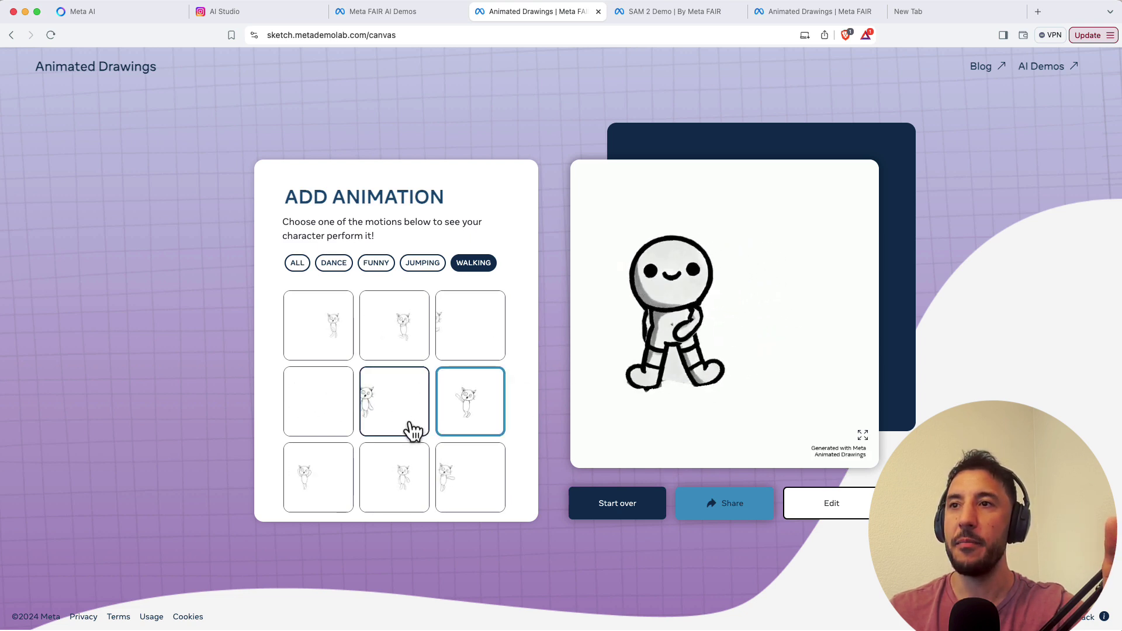
left_click(400, 471)
left_click(392, 268)
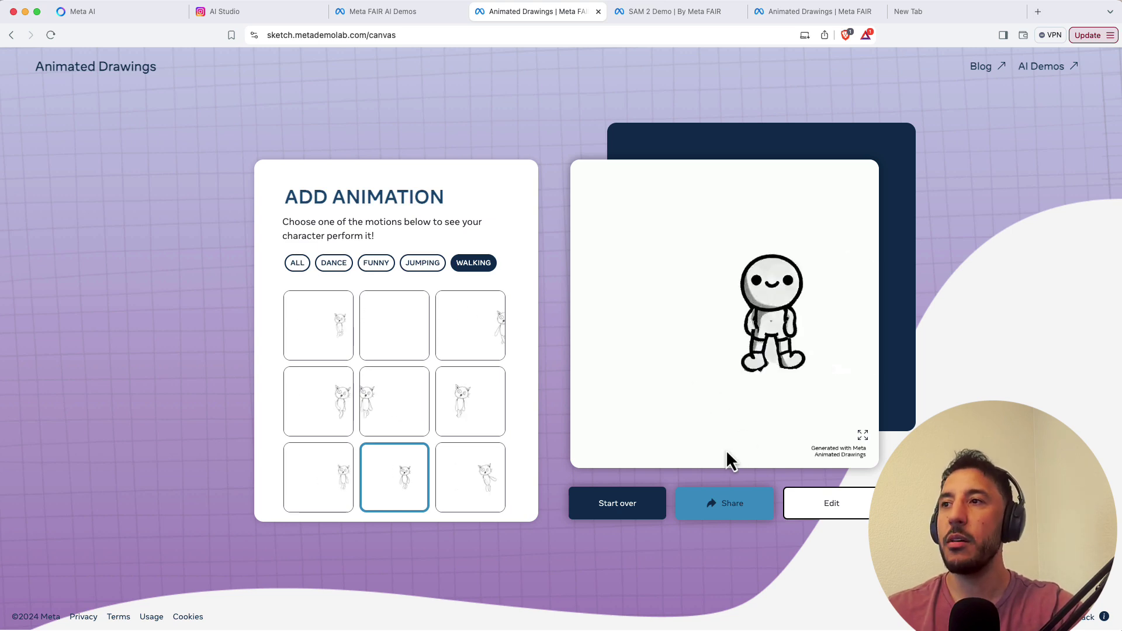
- View the sharing and download options for the walking animation, and close them
left_click(730, 514)
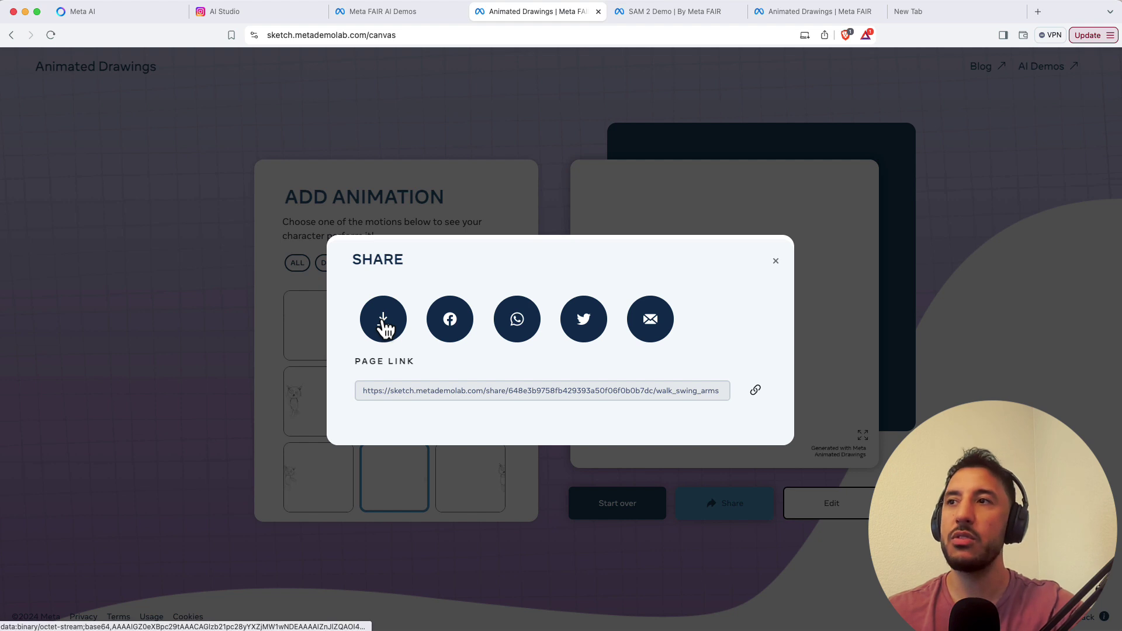
left_click(774, 262)
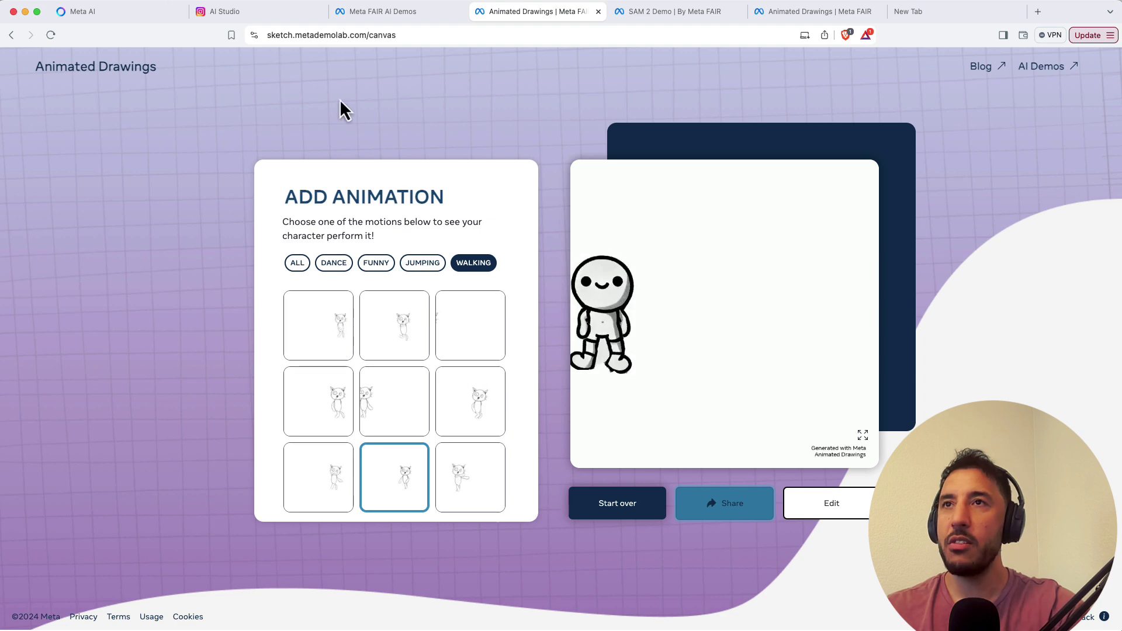
- Minimize the browser and, in the Messenger phone chat, send Meta AI the /imagine prompt "imagine me a gladiator"
left_click(26, 13)
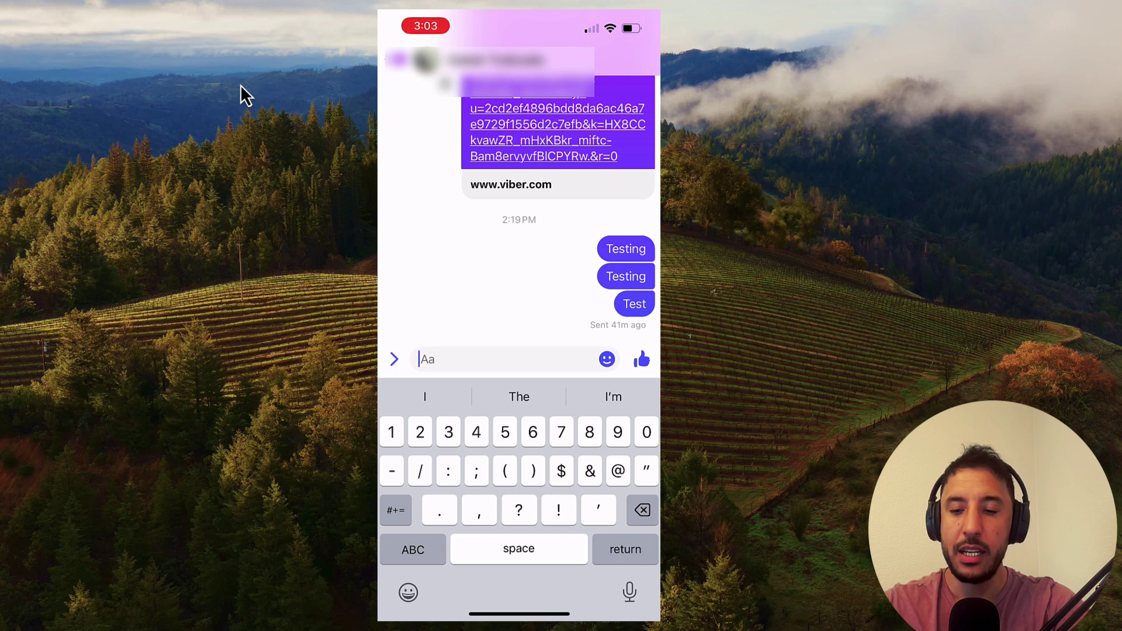
type("@Meta AI /")
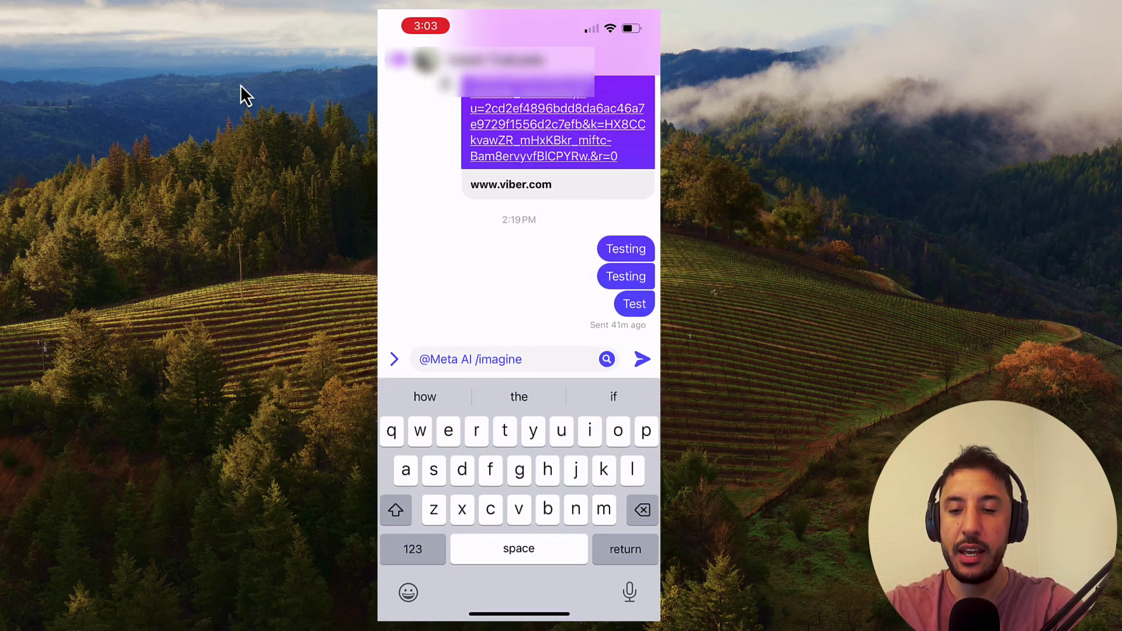
type("imagine imag")
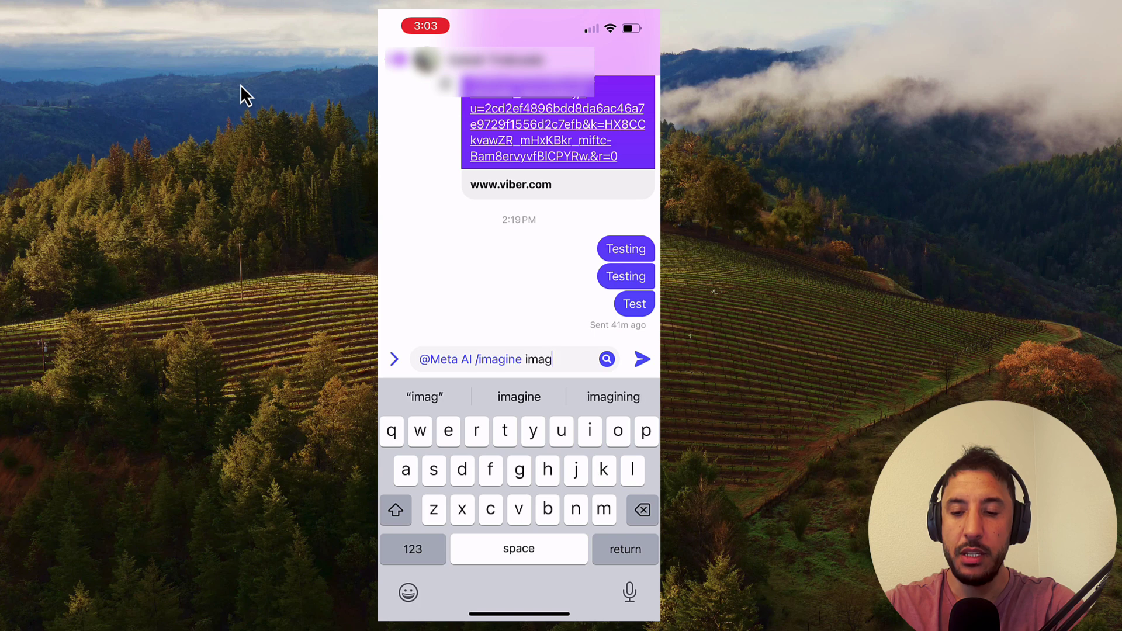
type("ine me a ")
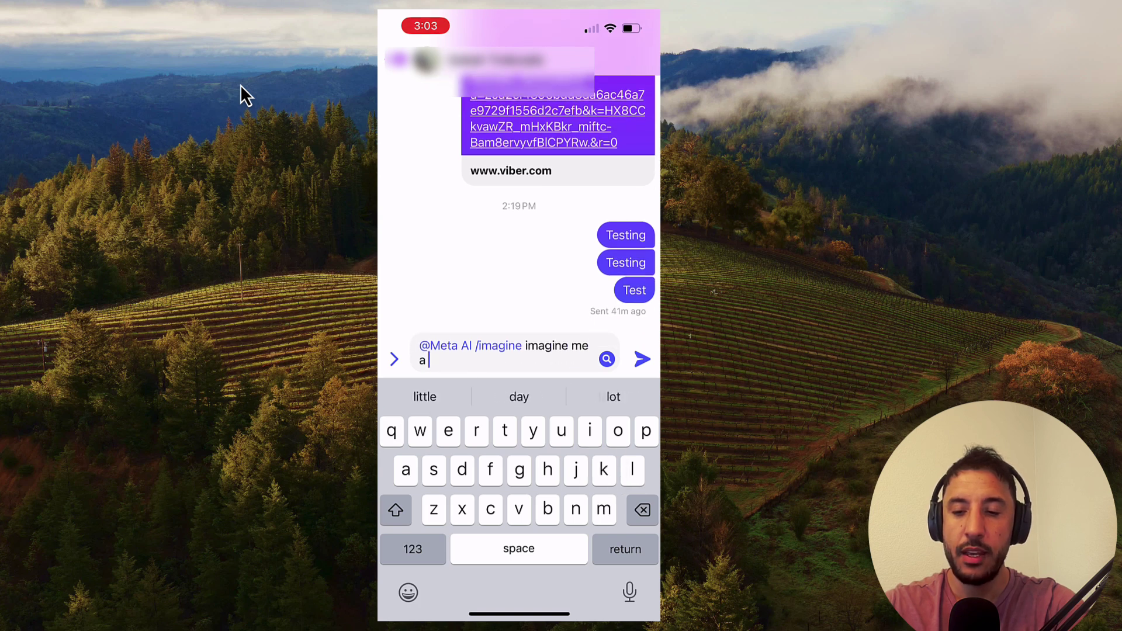
type("gladiator")
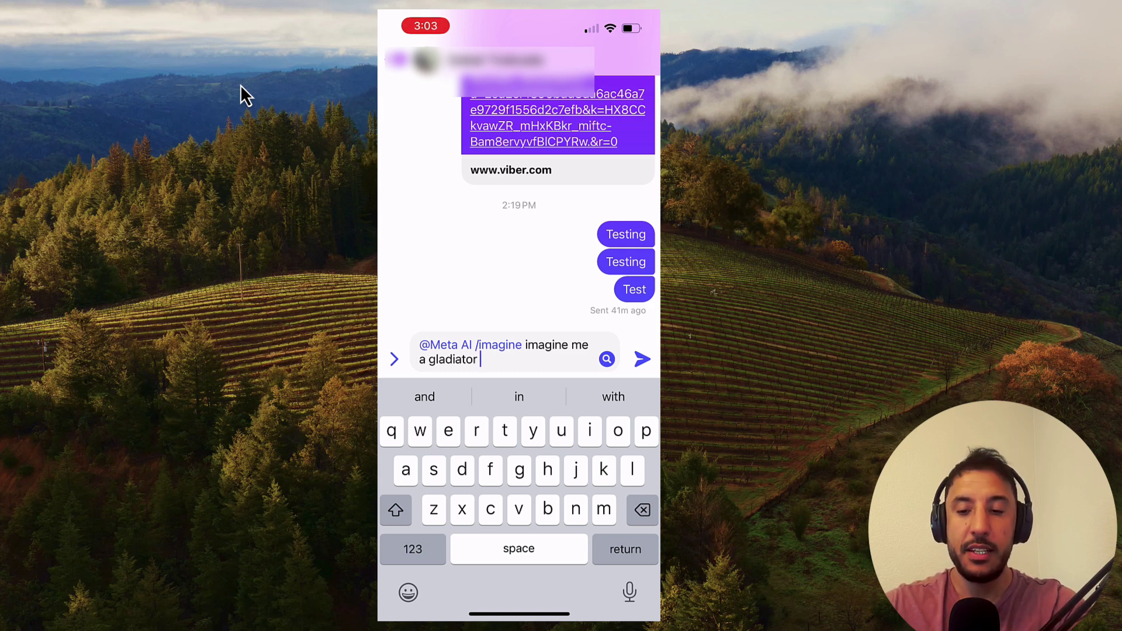
key("Return")
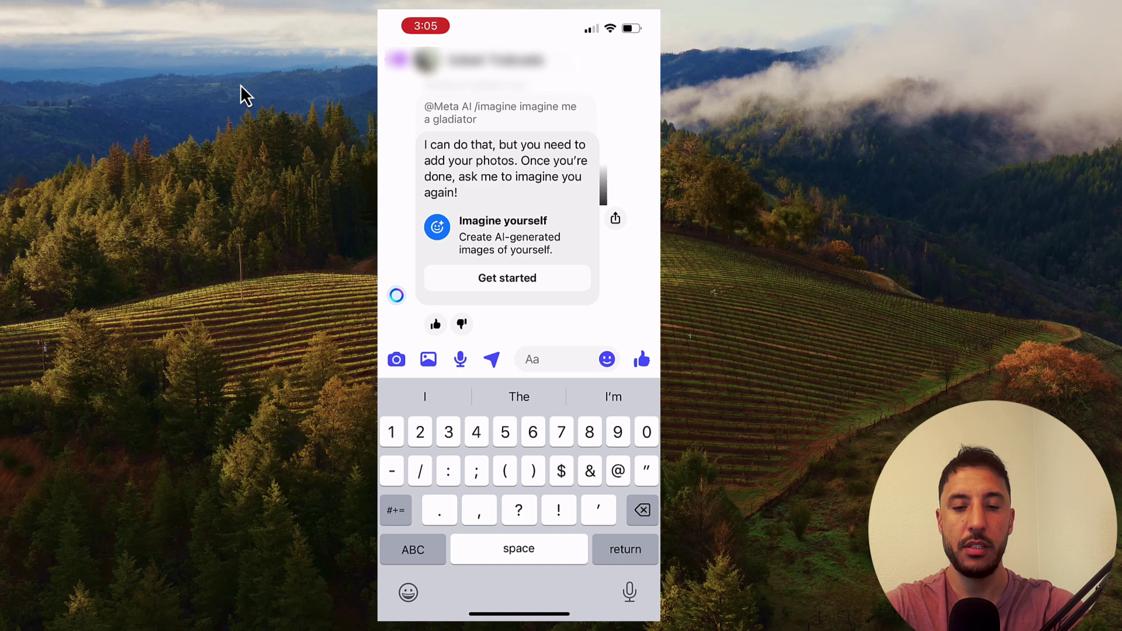
- Send Meta AI a new /imagine prompt reading "imagine me as a gladiator" in the same chat
type("@")
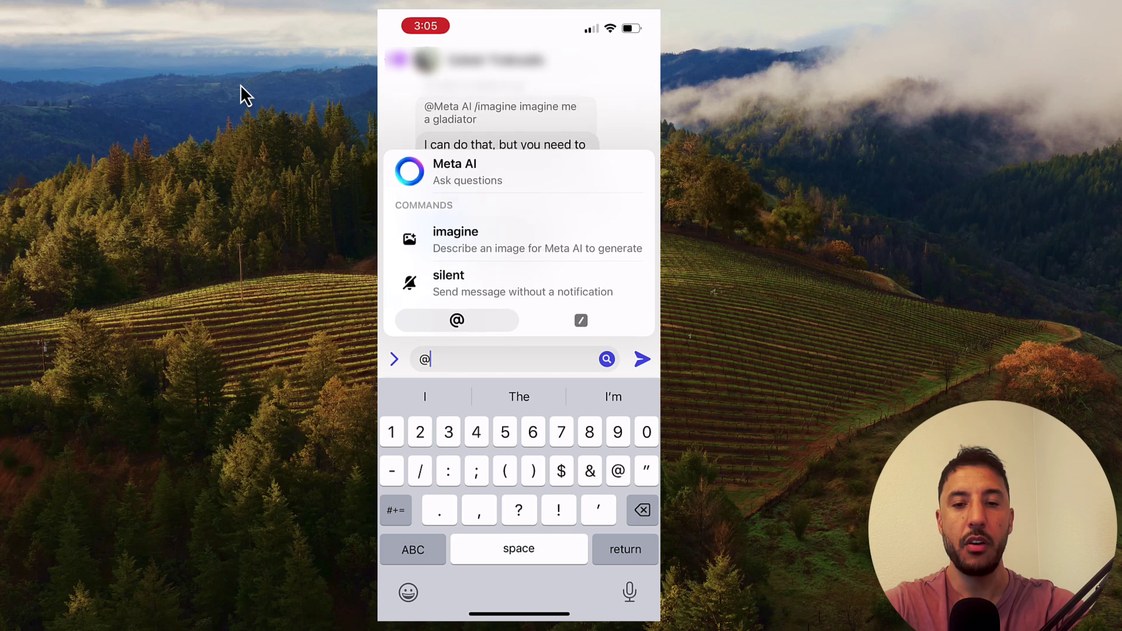
left_click(456, 240)
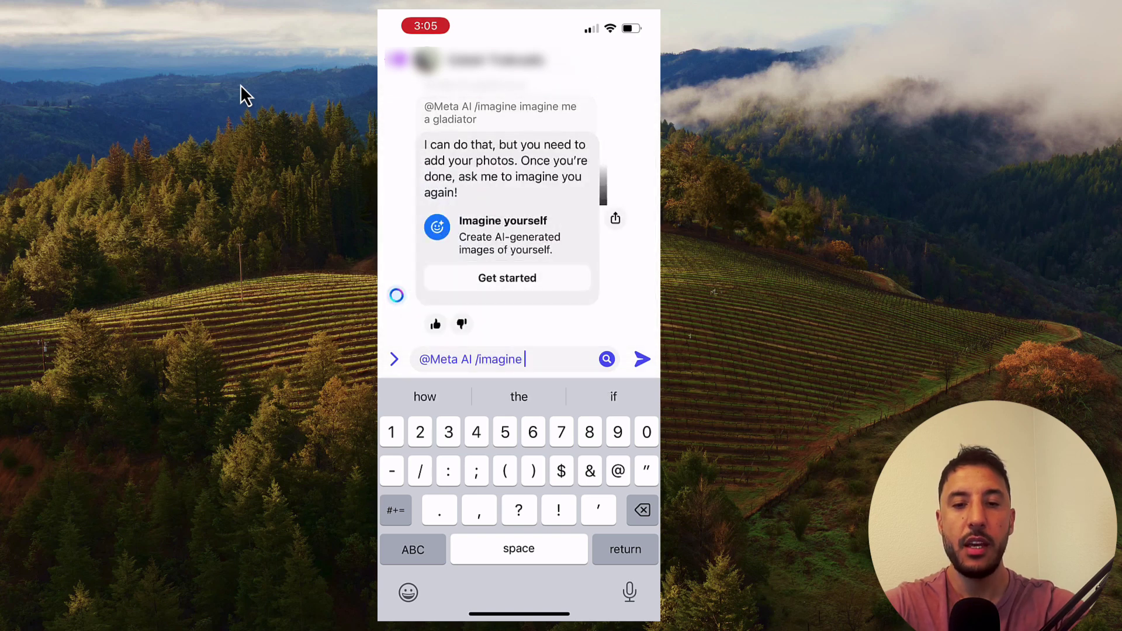
type("imagine ima")
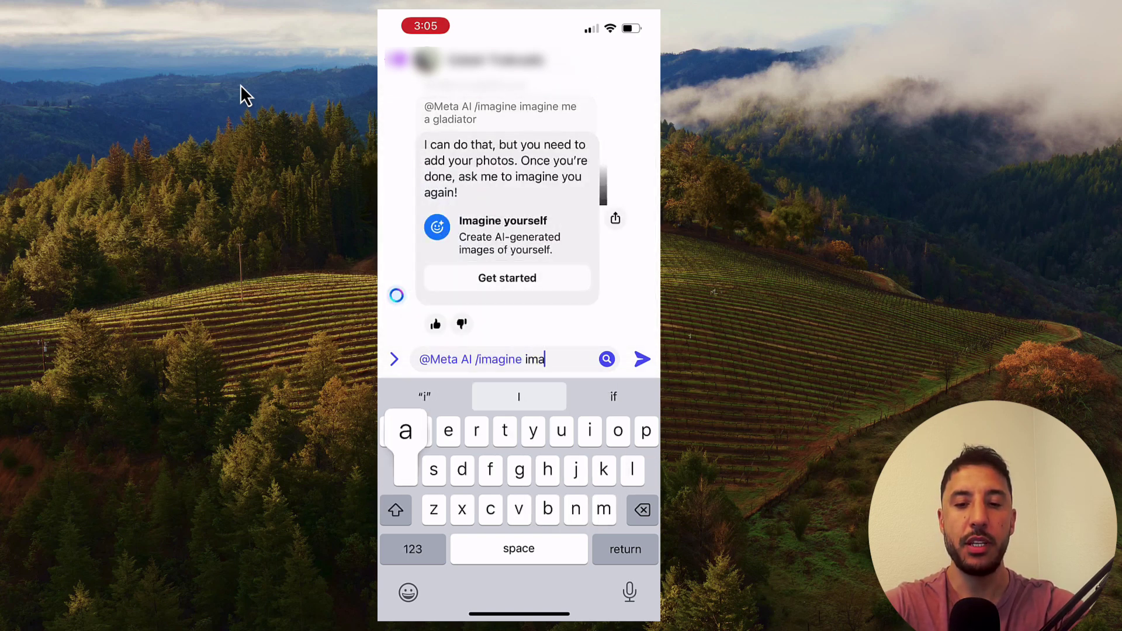
type("gine me as")
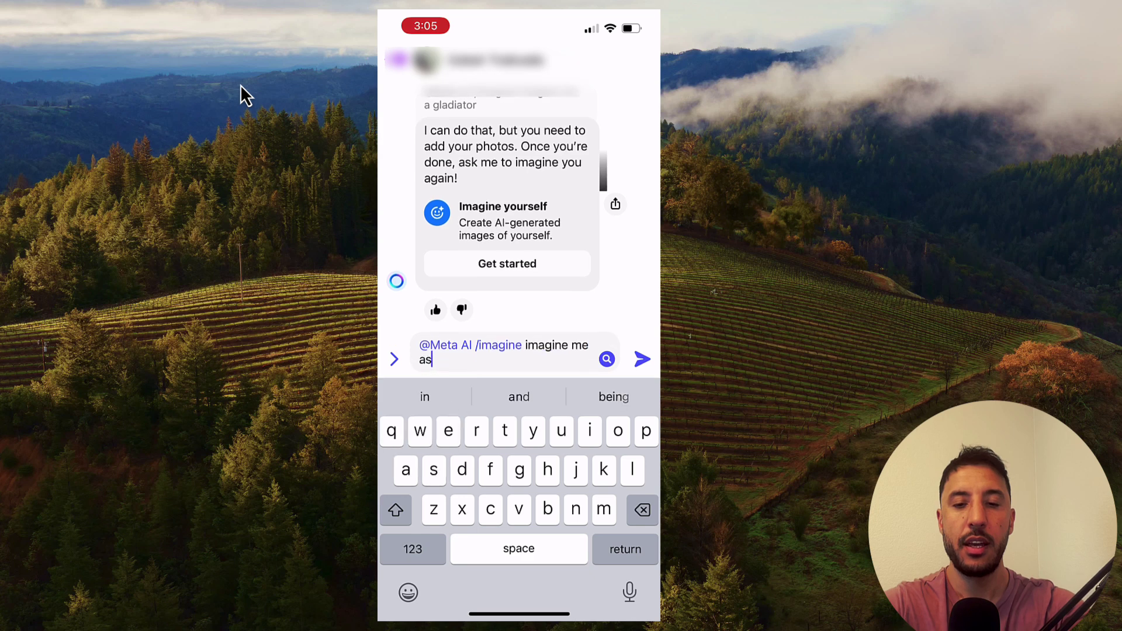
type(" a glad")
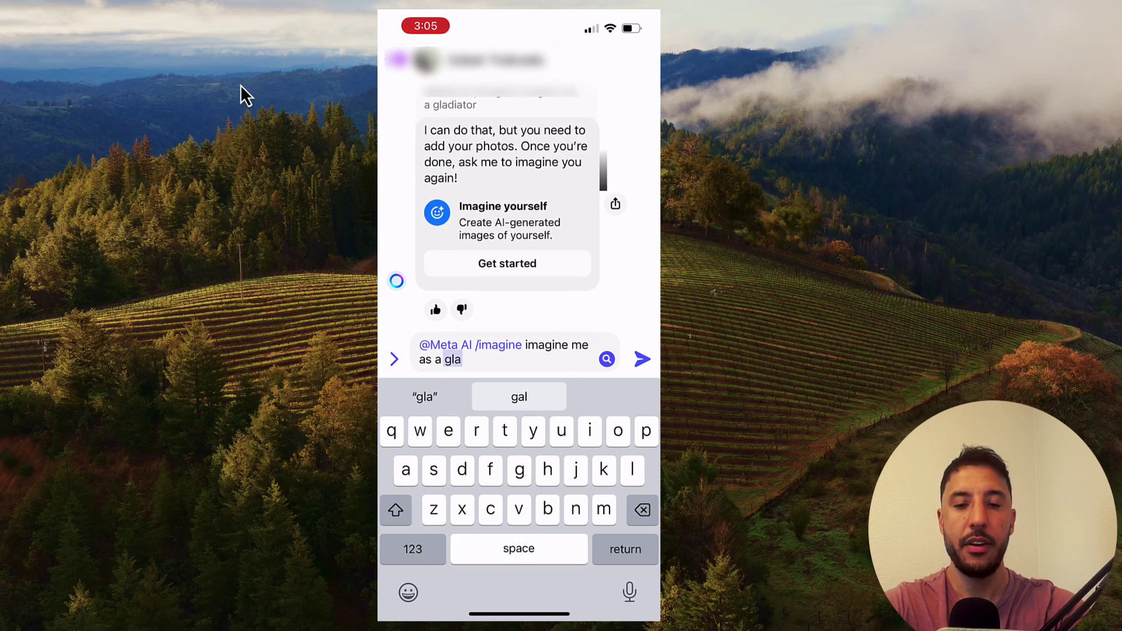
key("BackSpace")
key("BackSpace")
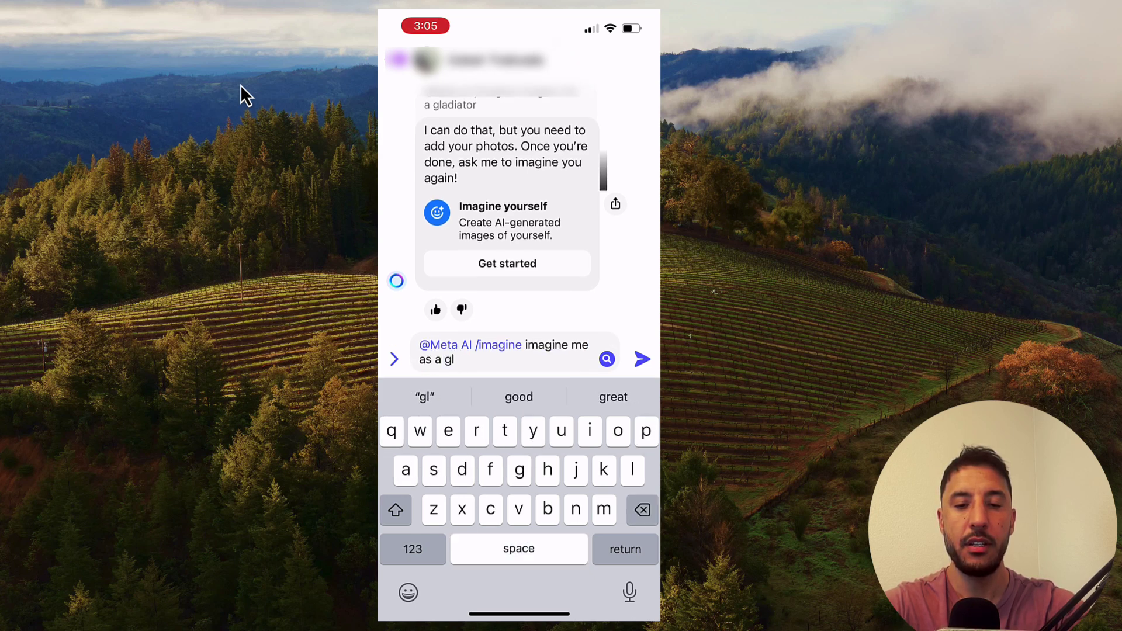
type("adiator")
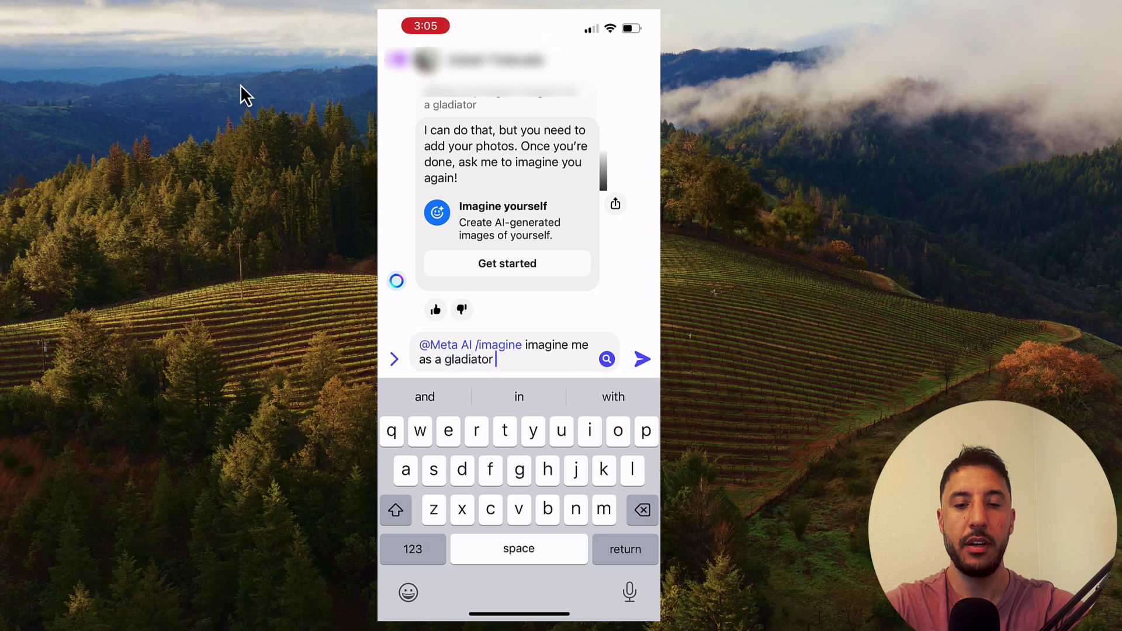
key("Return")
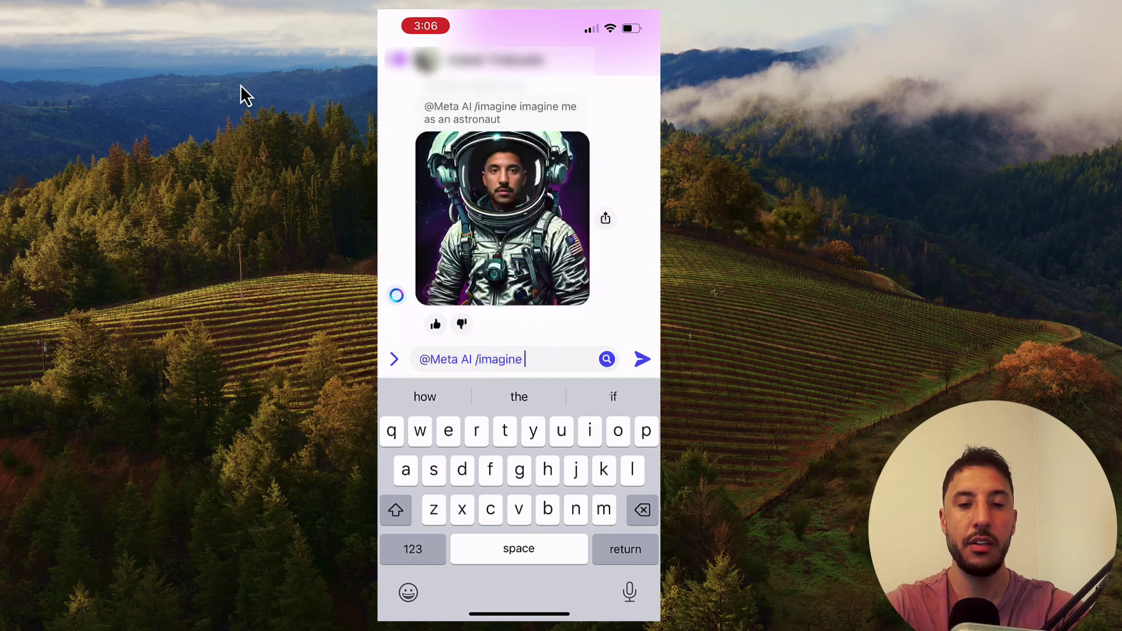
- Complete the /imagine prompt as "imagine me at the beach shirtless", correcting the misspelled words, and send it to Meta AI
type("e me a")
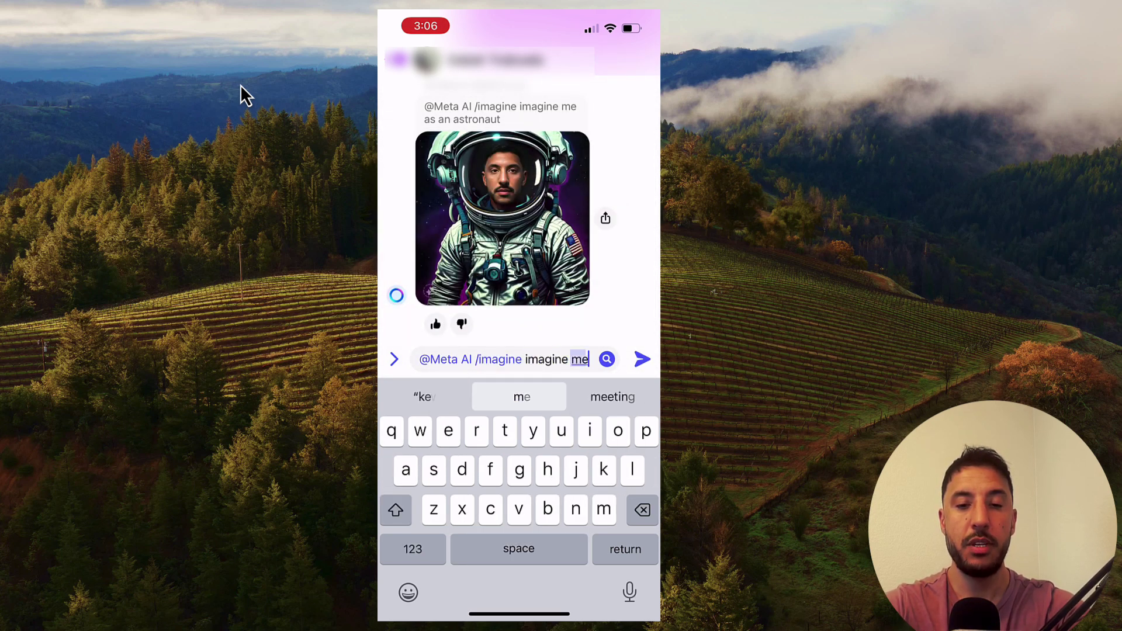
key("BackSpace")
key("BackSpace")
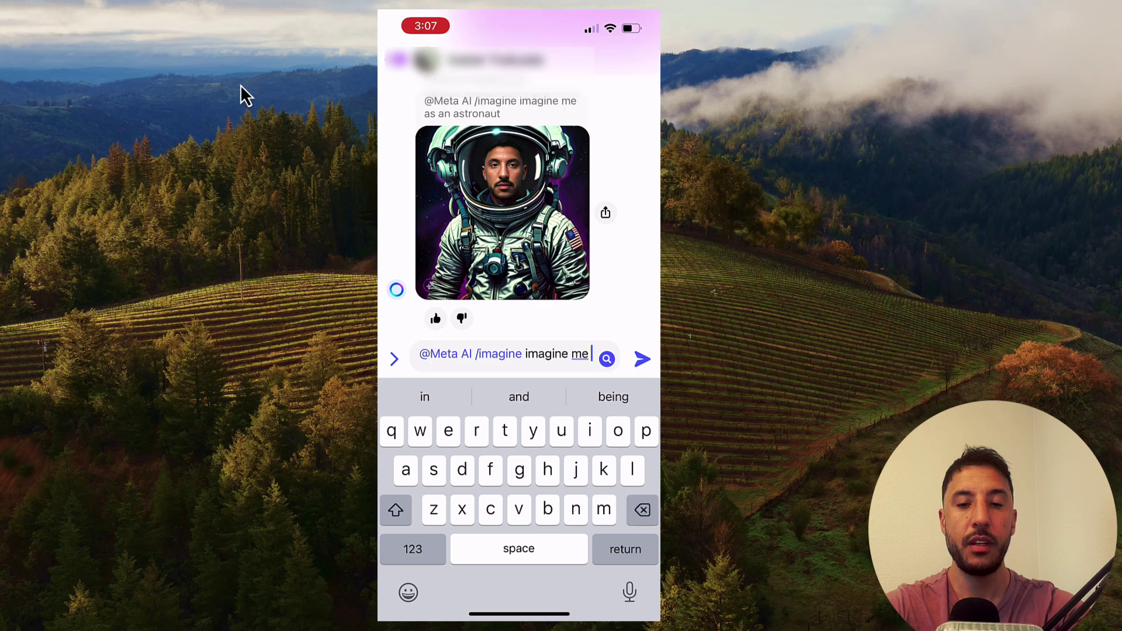
type("at rheb")
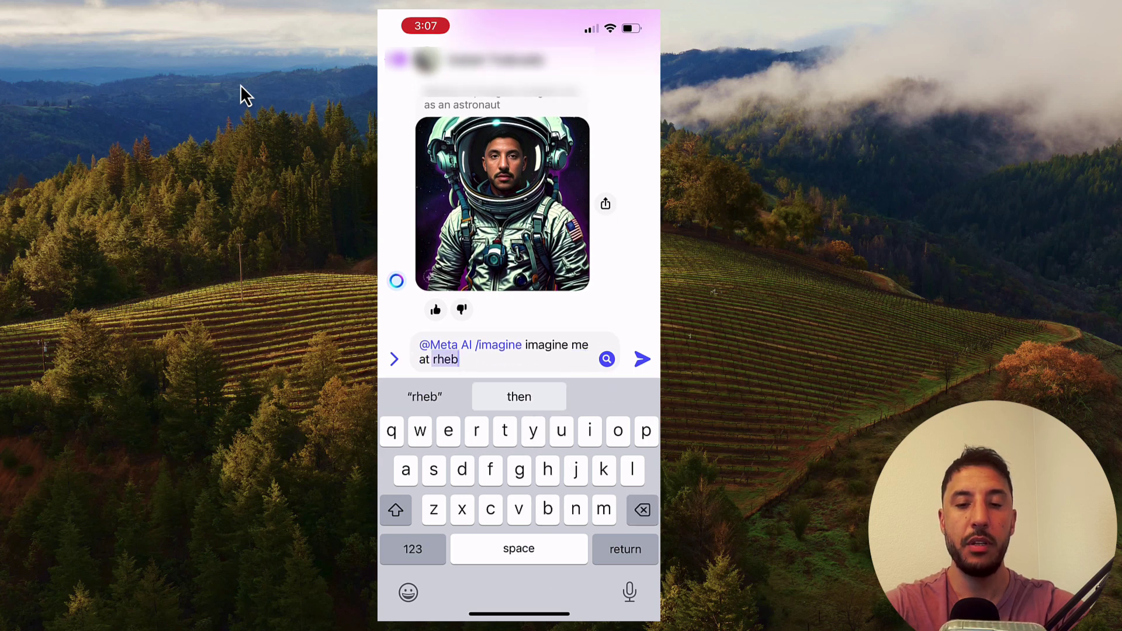
key("BackSpace")
key("BackSpace")
key("BackSpace")
key("BackSpace")
type("the be")
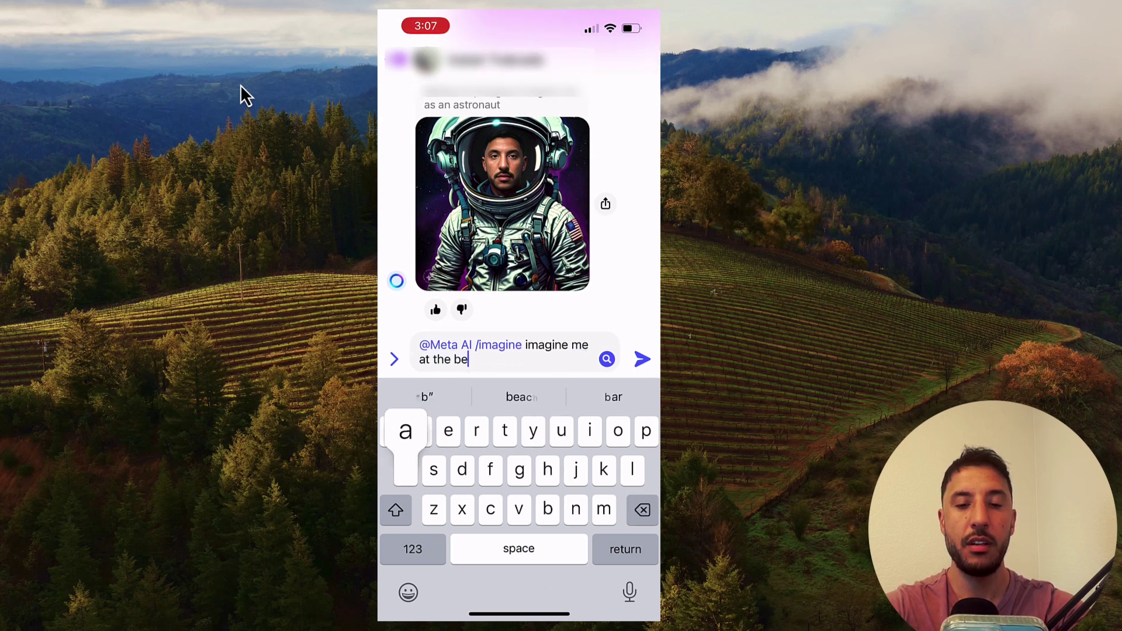
type("at ch")
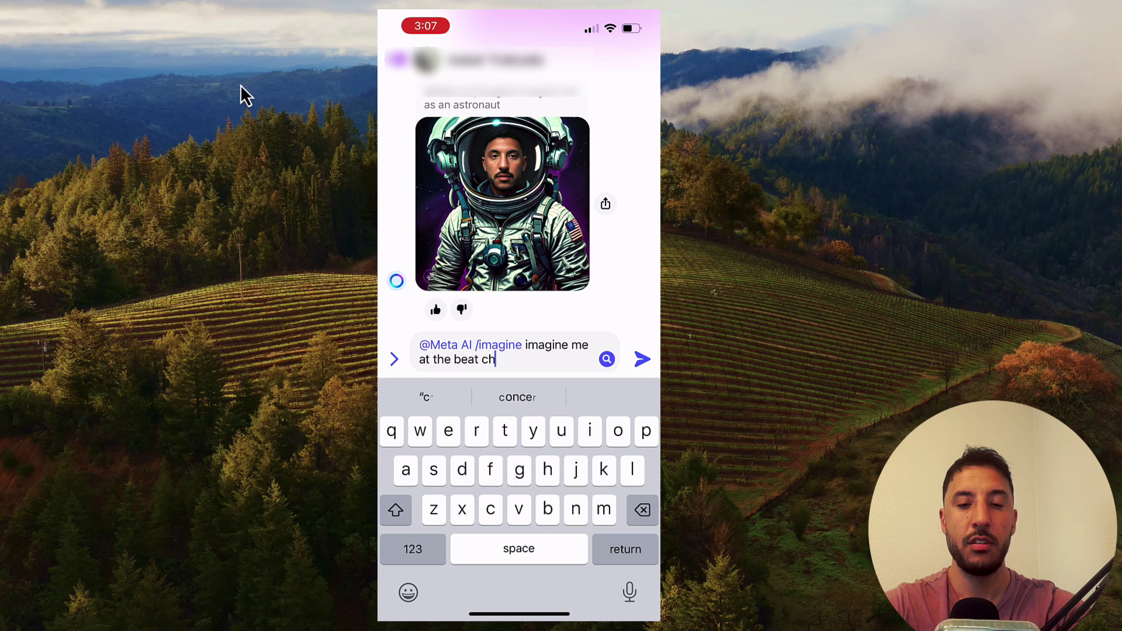
key("BackSpace")
key("BackSpace")
key("BackSpace")
key("BackSpace")
type("ch")
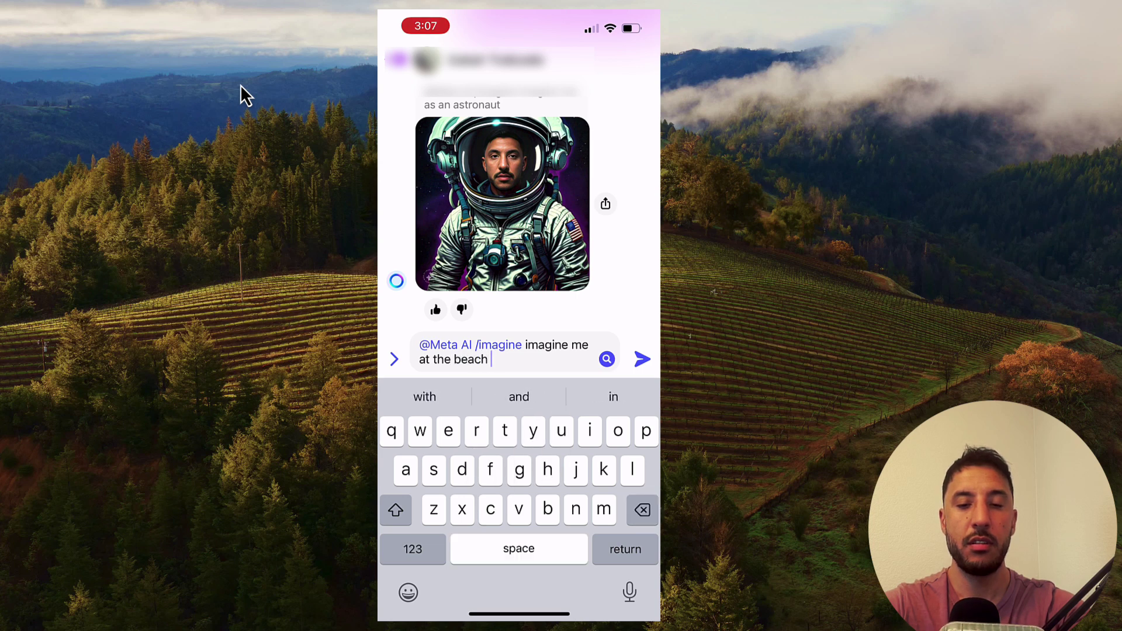
type(" shirtless")
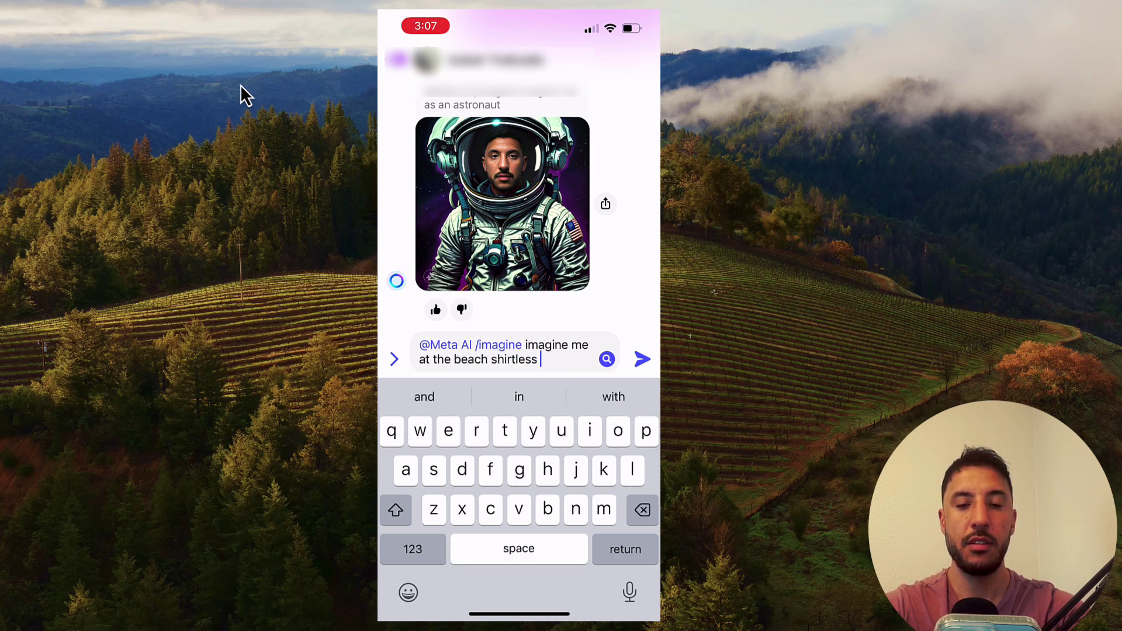
key("Return")
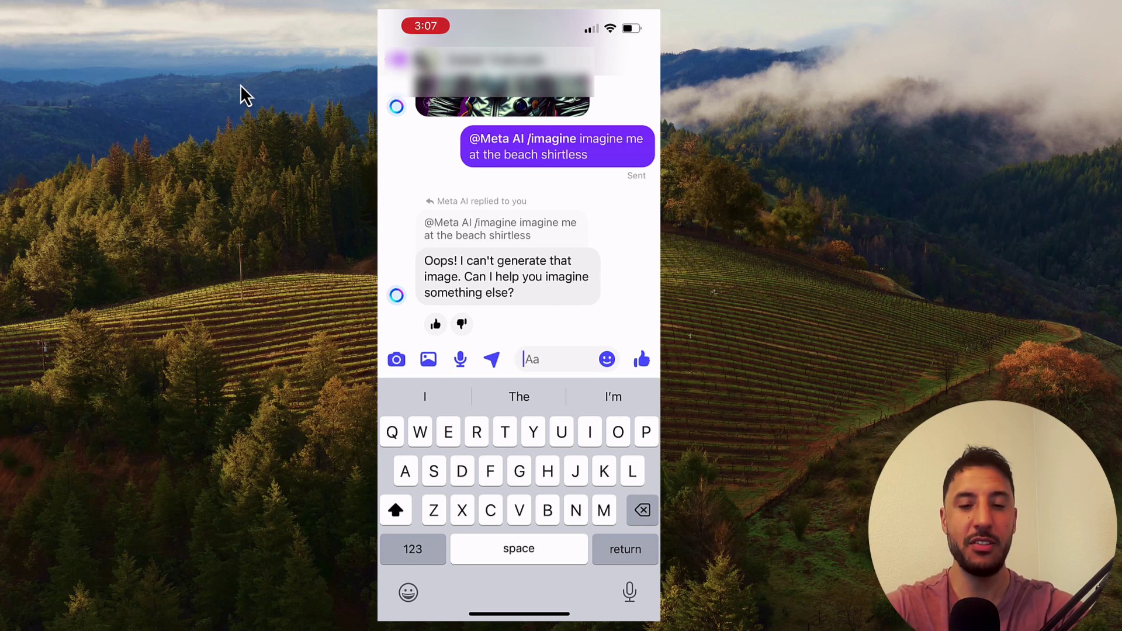
- Send Meta AI another /imagine prompt reading "imagine me at the beach with six packs"
type("@Meta AI /imagine")
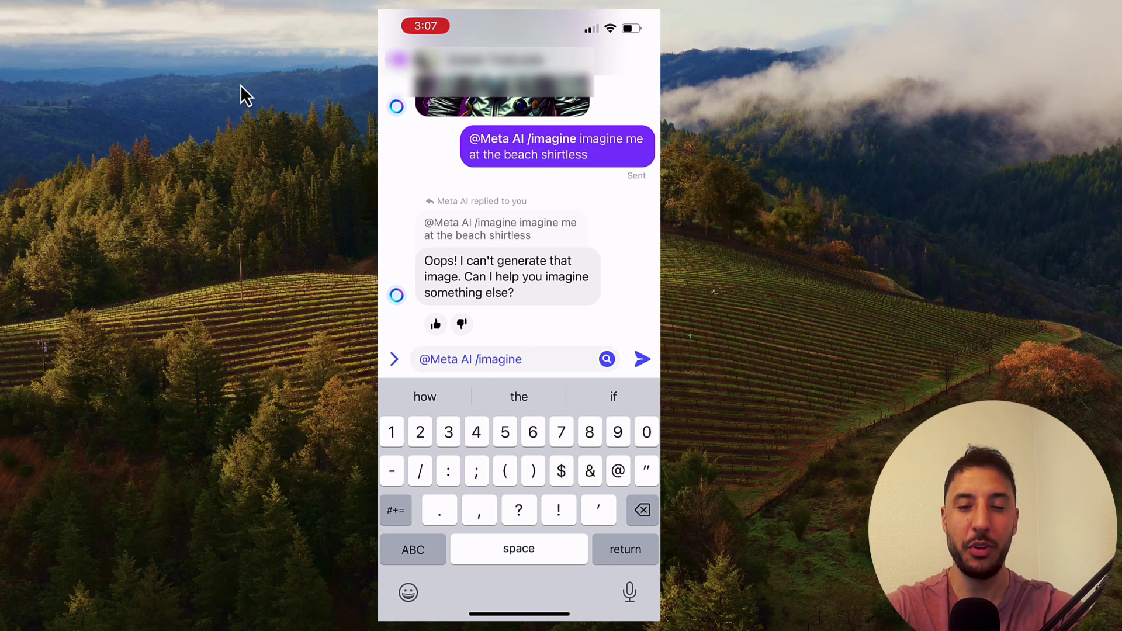
type("m")
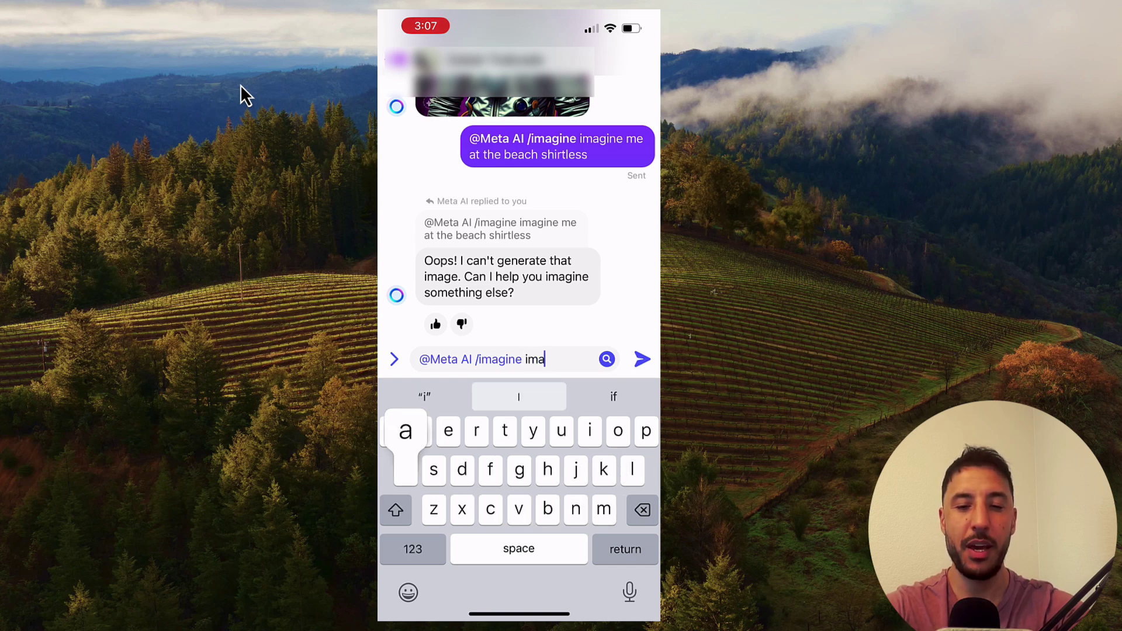
type("e ")
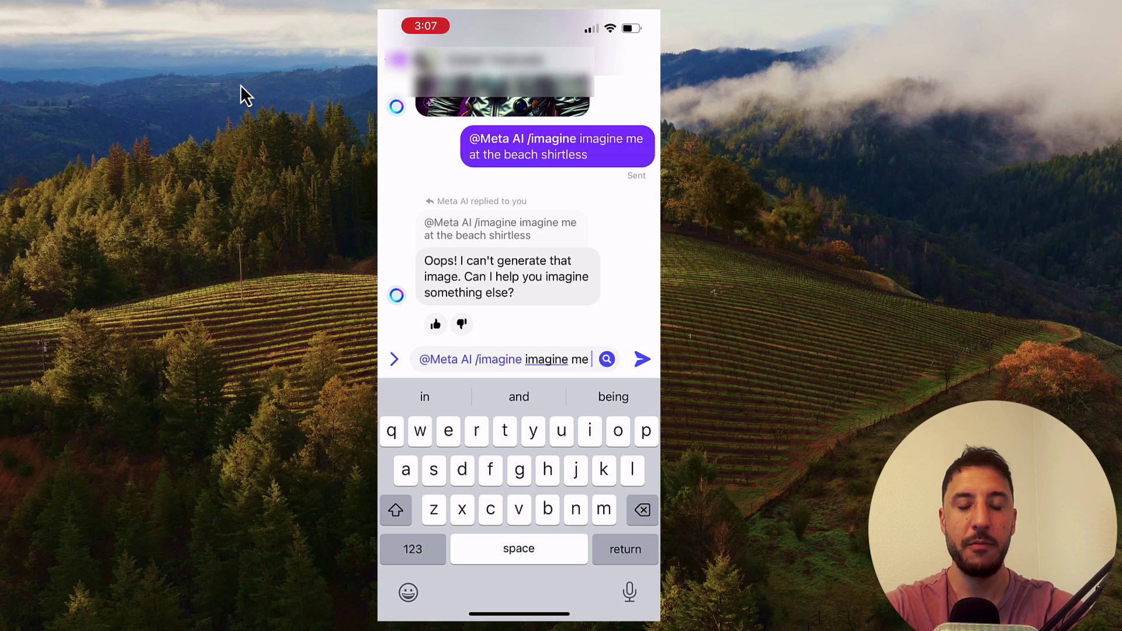
type("at the beach ")
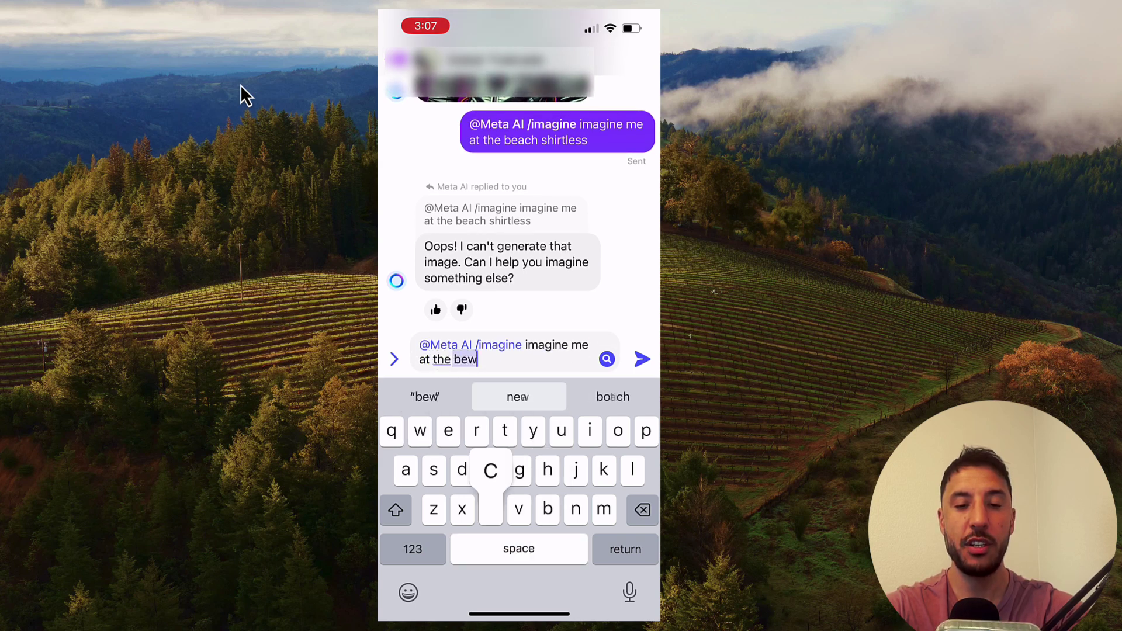
type("with a")
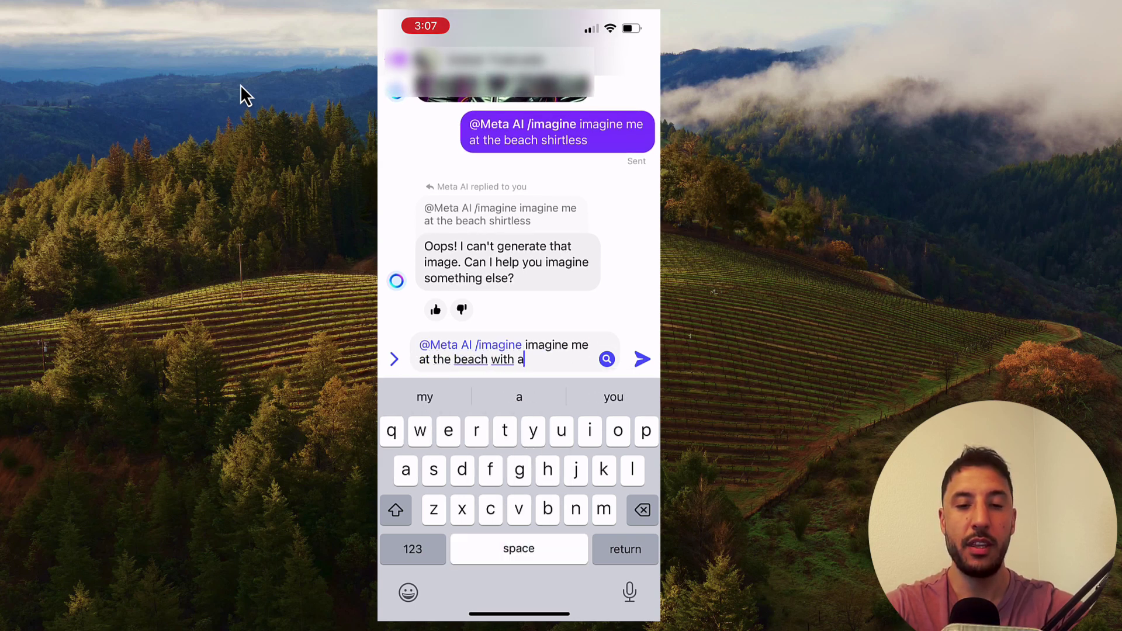
key("BackSpace")
type("six packs")
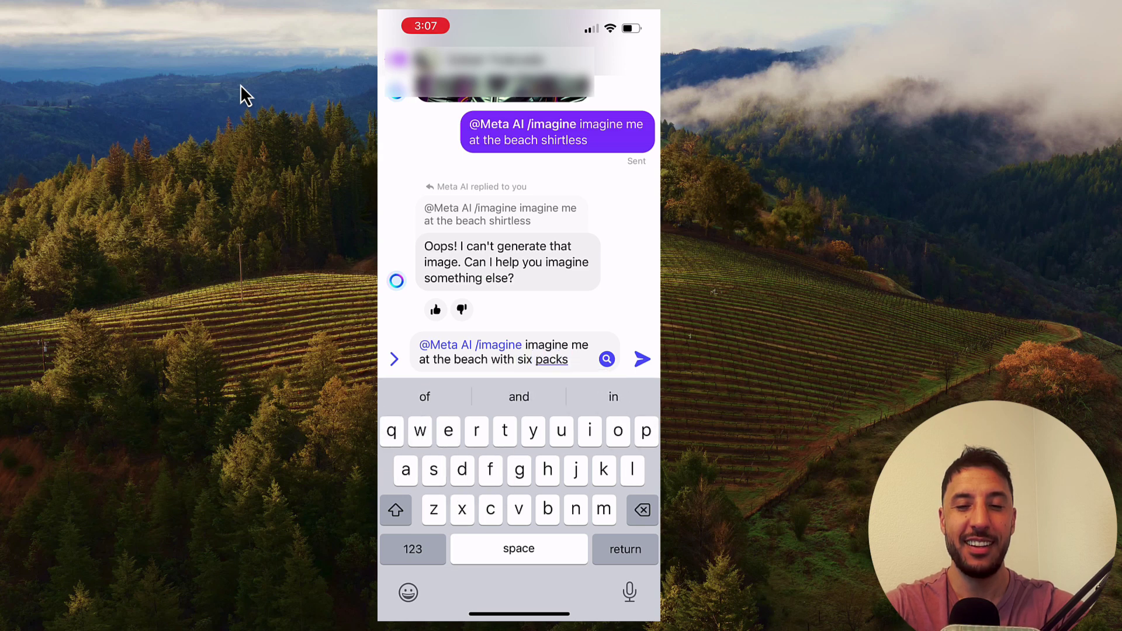
key("Return")
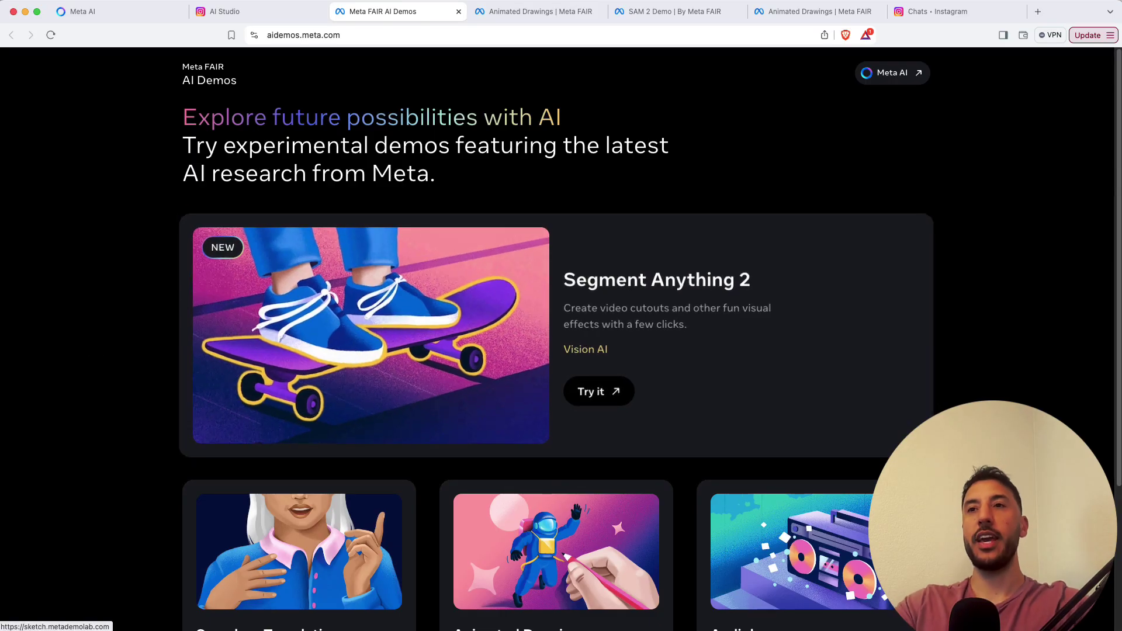
- From the AI Demos page in the browser, view the Seamless Translation demo's language choices, and return to the AI Demos page
scroll(353, 395, "down", 5)
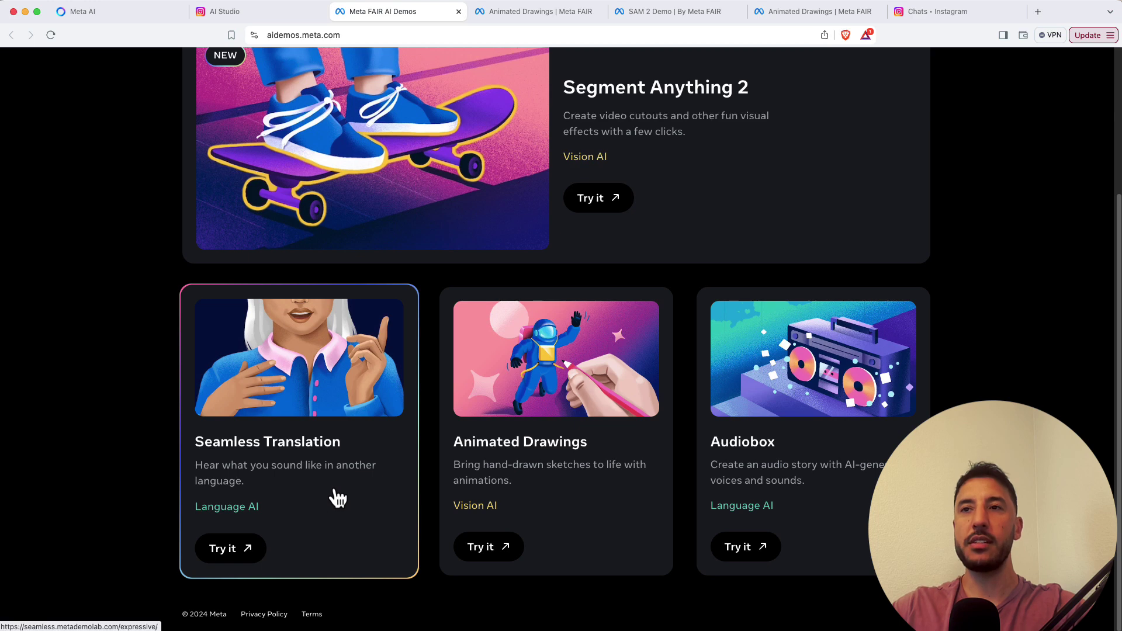
left_click(315, 490)
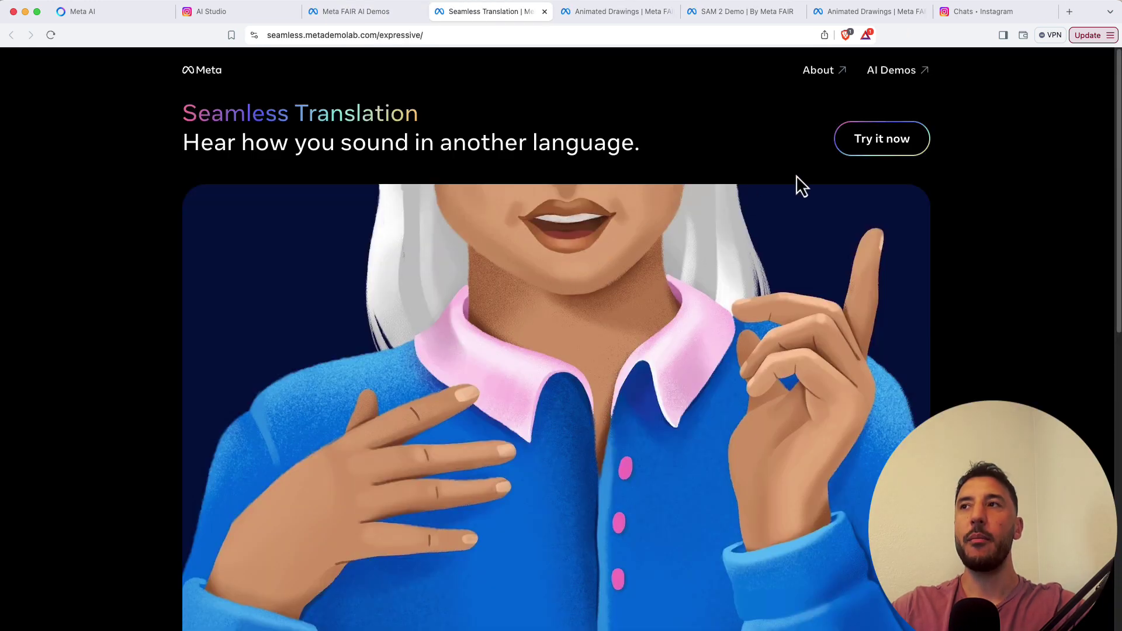
left_click(844, 146)
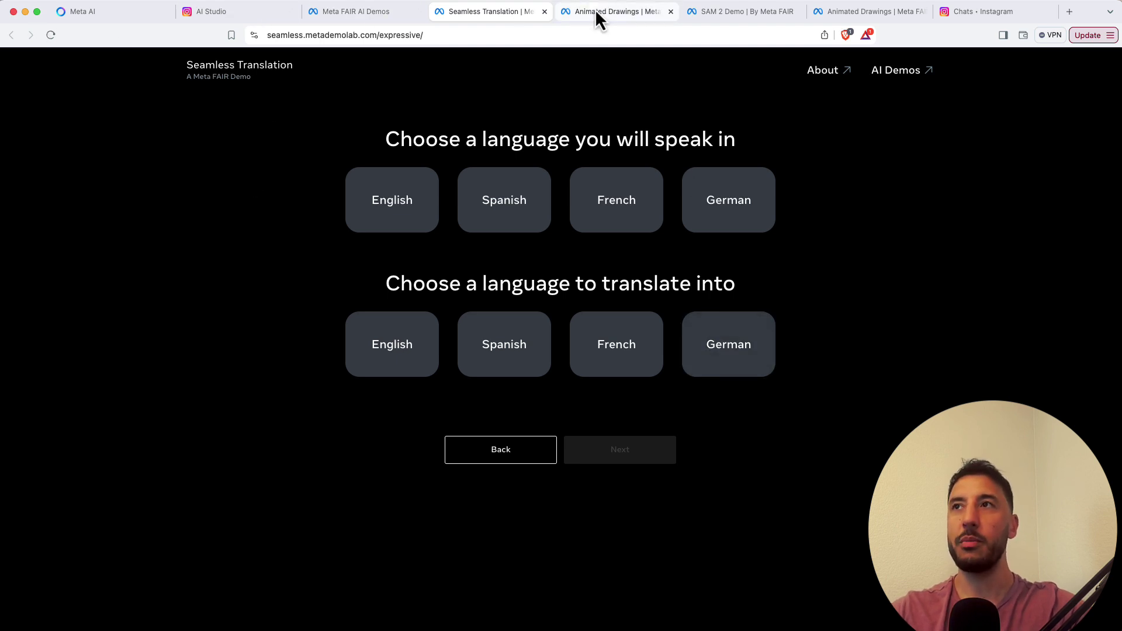
left_click(374, 16)
scroll(176, 319, "up", 4)
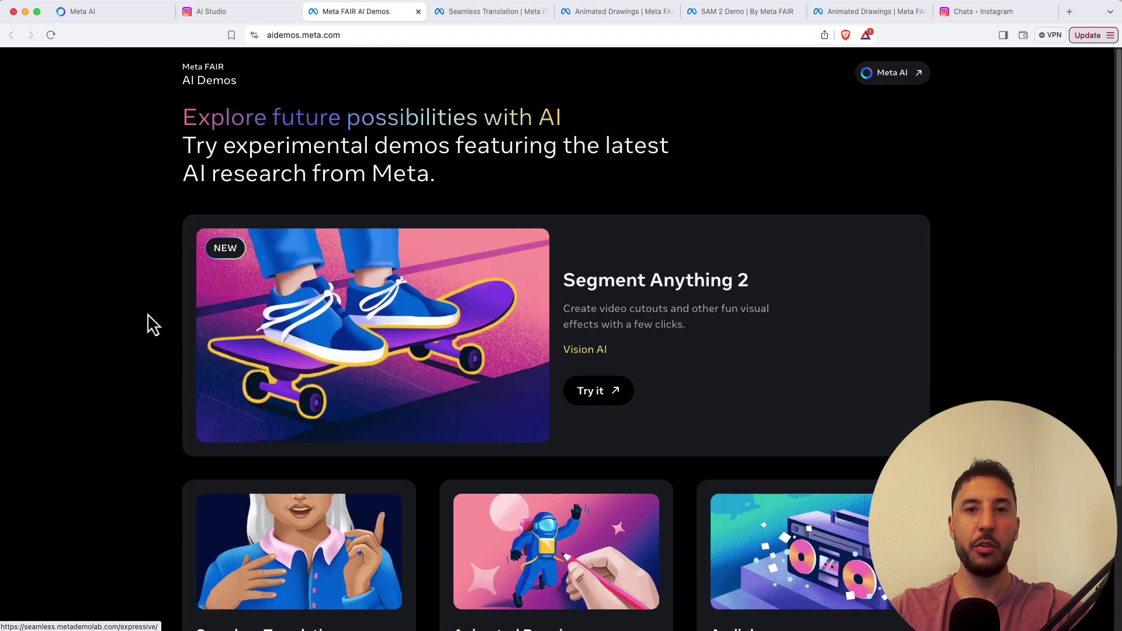